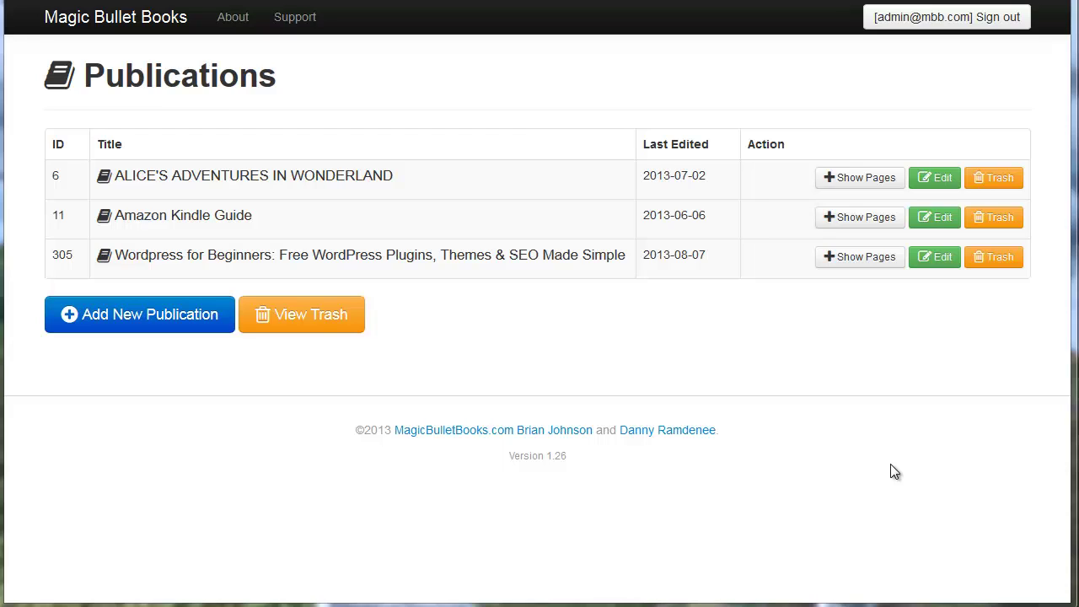
Start a new publication titled 'Your First Dog with Otis Johnson' in Non-fiction format
{"action": "left_click", "coordinate": [164, 327]}
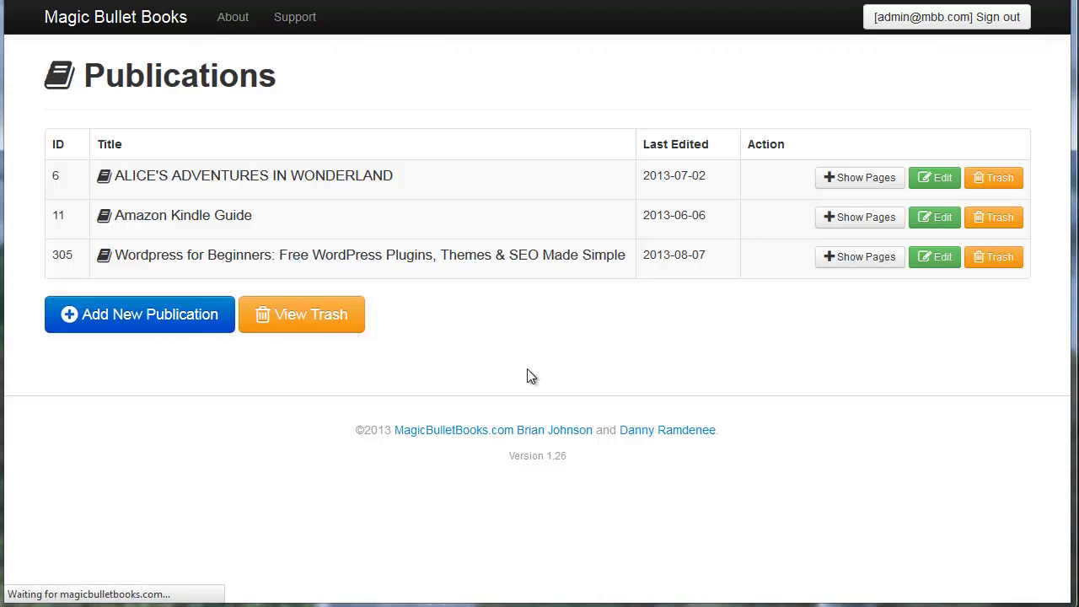
{"action": "type", "text": "You"}
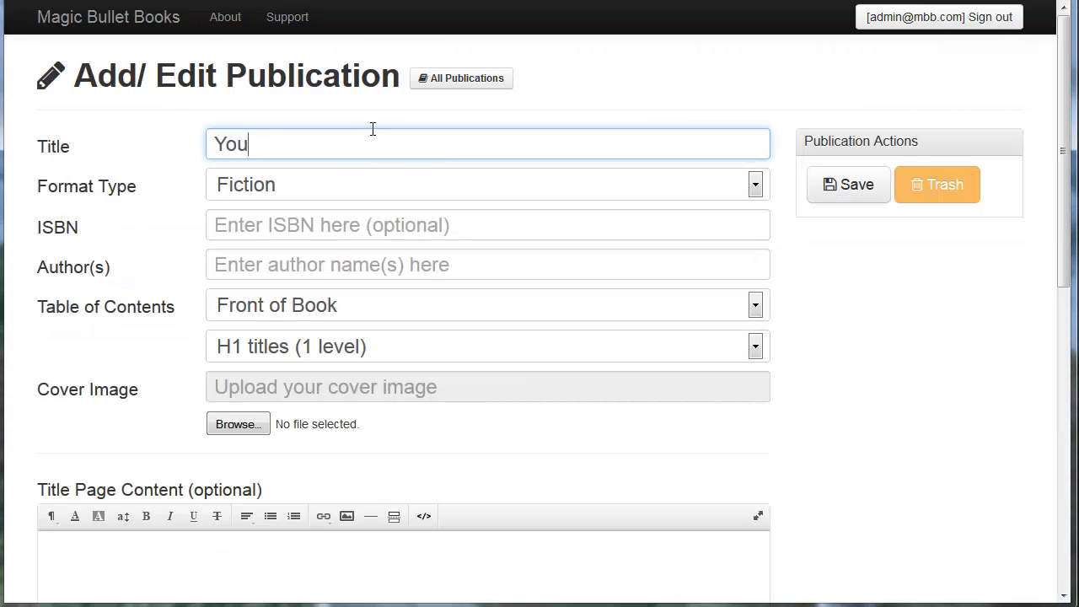
{"action": "type", "text": "r First Dog w"}
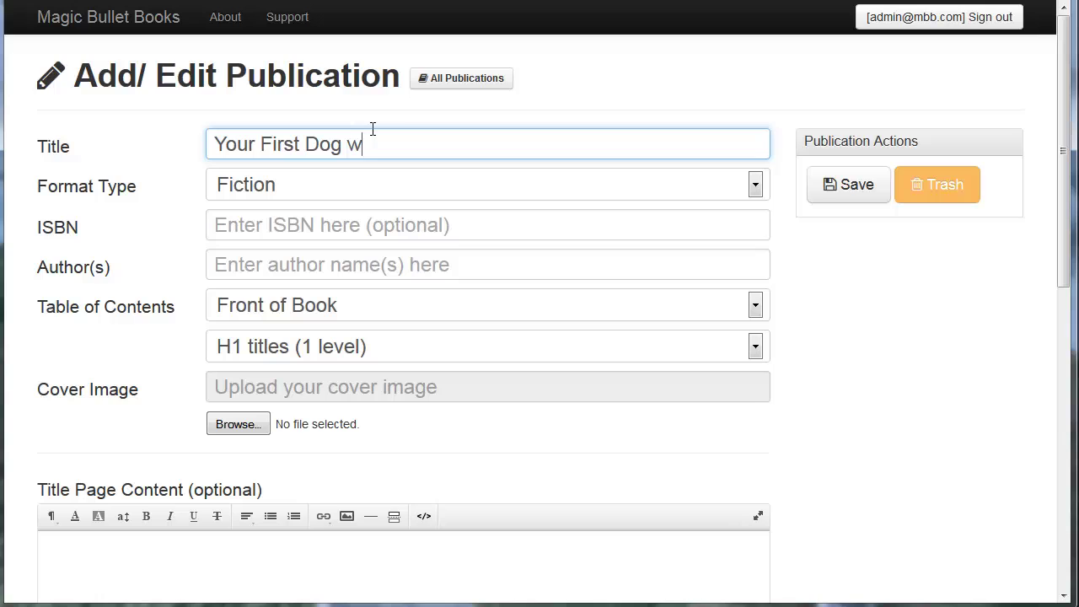
{"action": "type", "text": "ith Otis Johnson"}
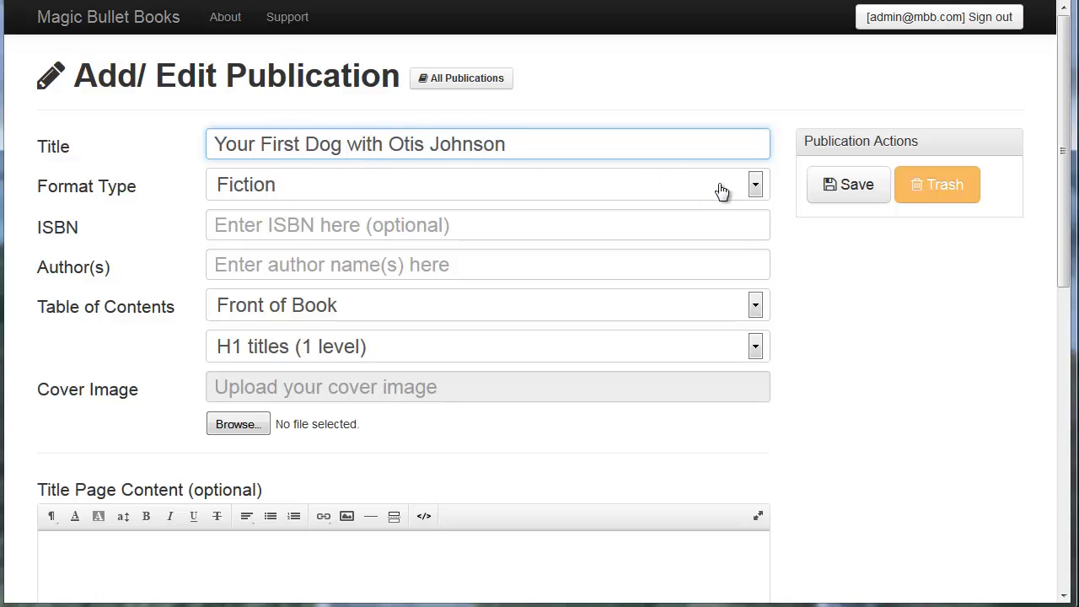
{"action": "left_click", "coordinate": [755, 186]}
{"action": "left_click", "coordinate": [722, 239]}
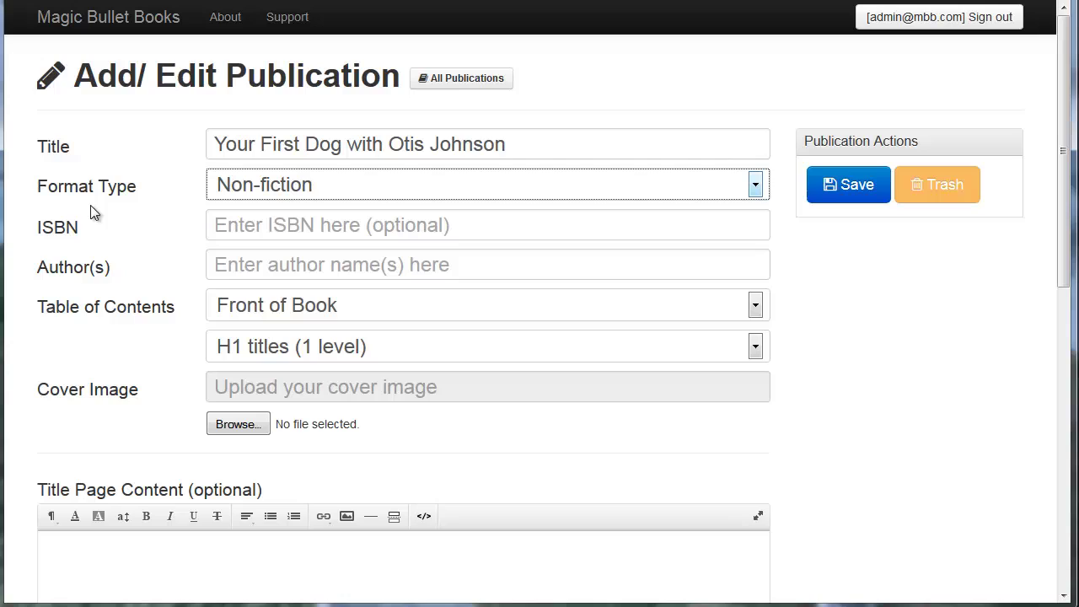
Enter the author's name in the Author(s) field
{"action": "left_click", "coordinate": [276, 263]}
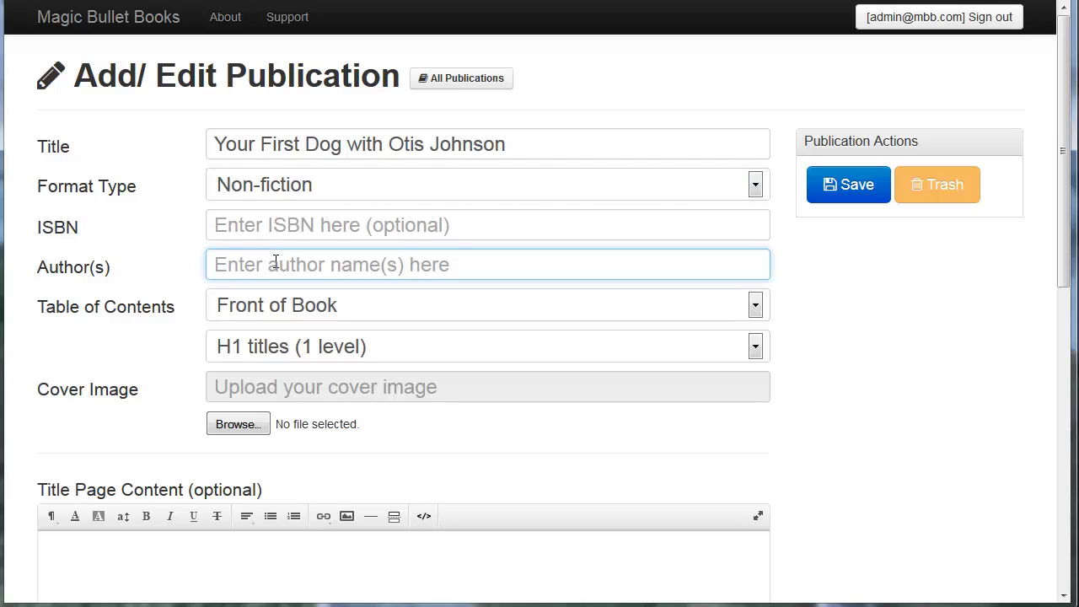
{"action": "type", "text": "Brian G. John"}
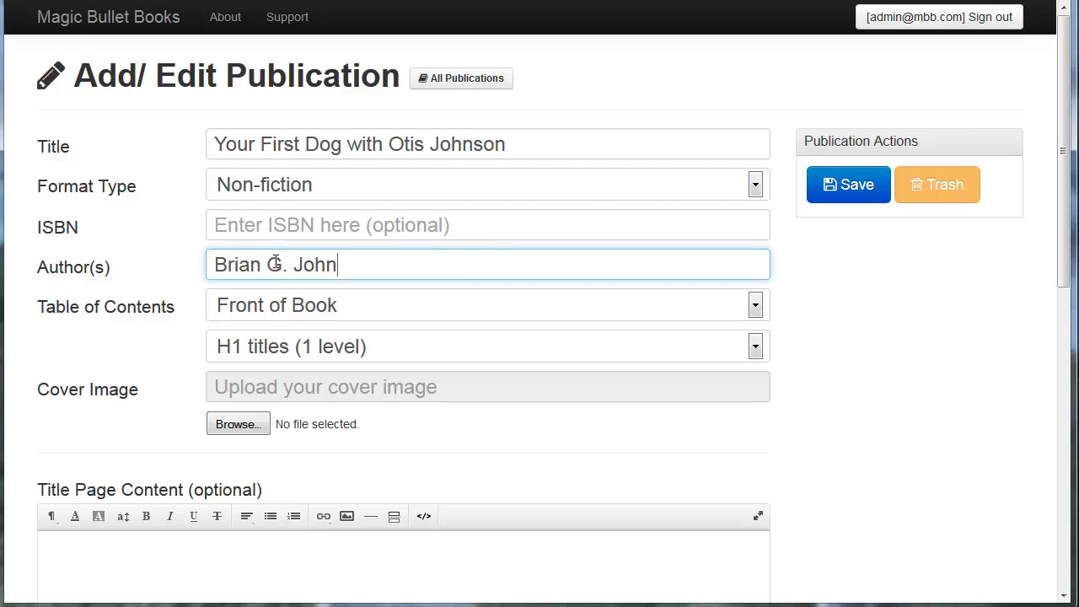
{"action": "type", "text": "son"}
{"action": "scroll", "coordinate": [590, 347], "scroll_direction": "down", "scroll_amount": 2}
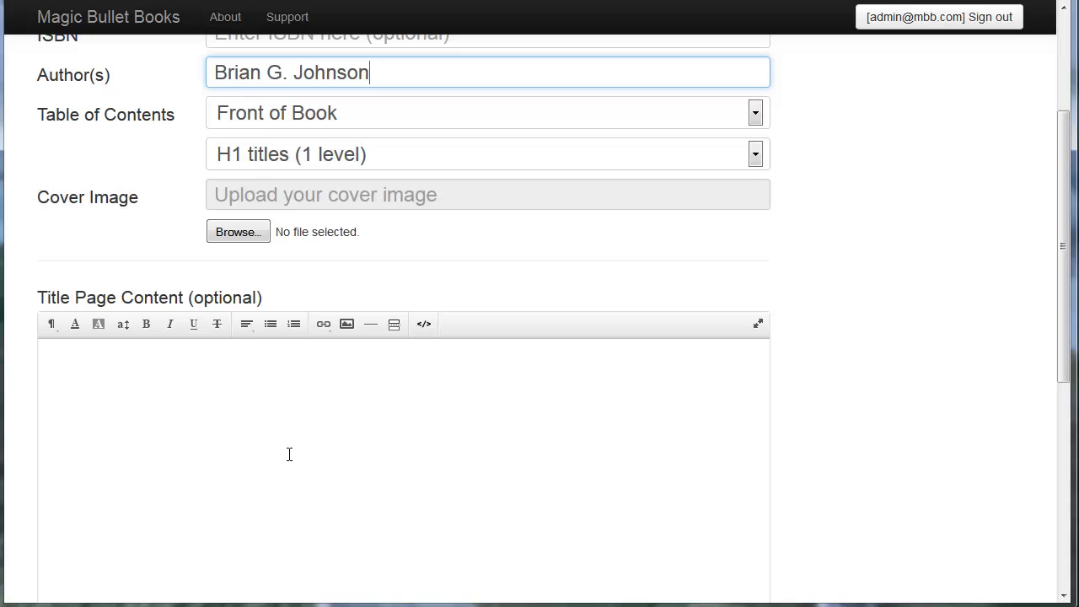
{"action": "scroll", "coordinate": [837, 394], "scroll_direction": "up", "scroll_amount": 2}
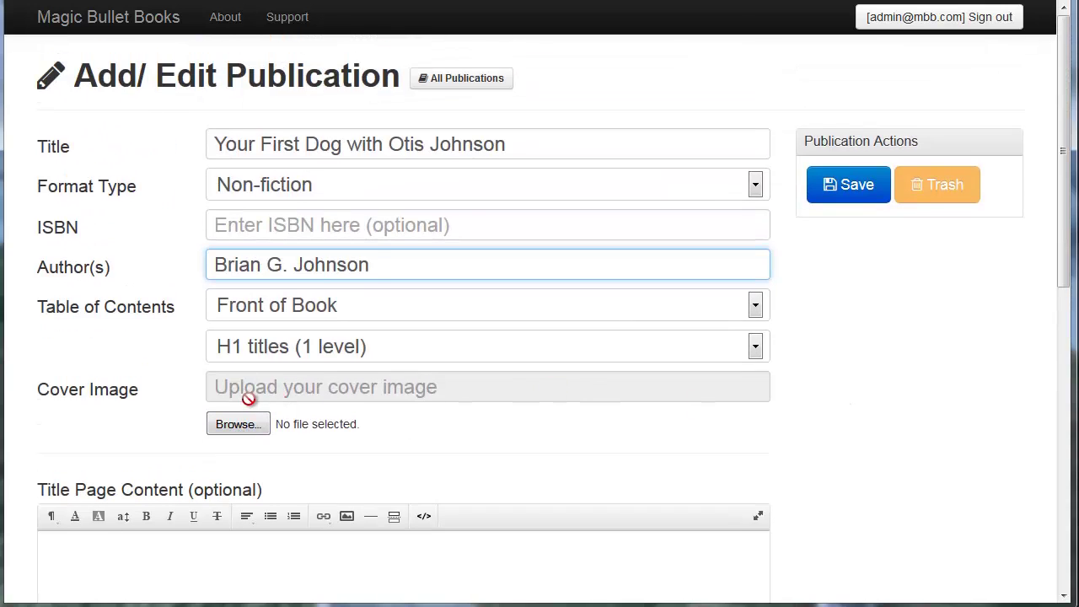
Upload otis-cover2.jpg as the cover image and save the publication
{"action": "left_click", "coordinate": [254, 428]}
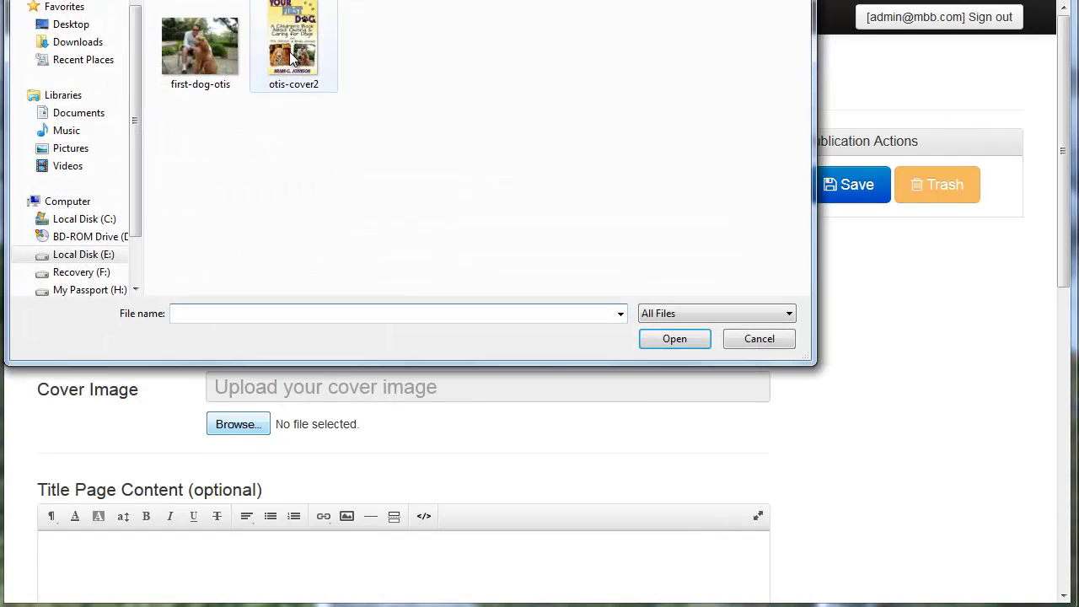
{"action": "double_click", "coordinate": [293, 42]}
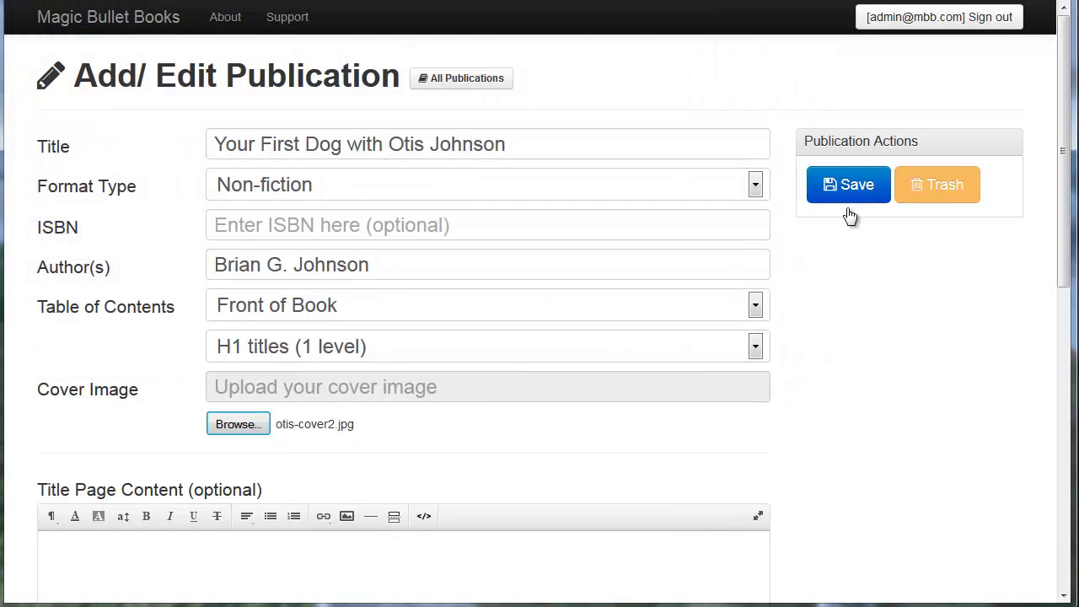
{"action": "left_click", "coordinate": [853, 186]}
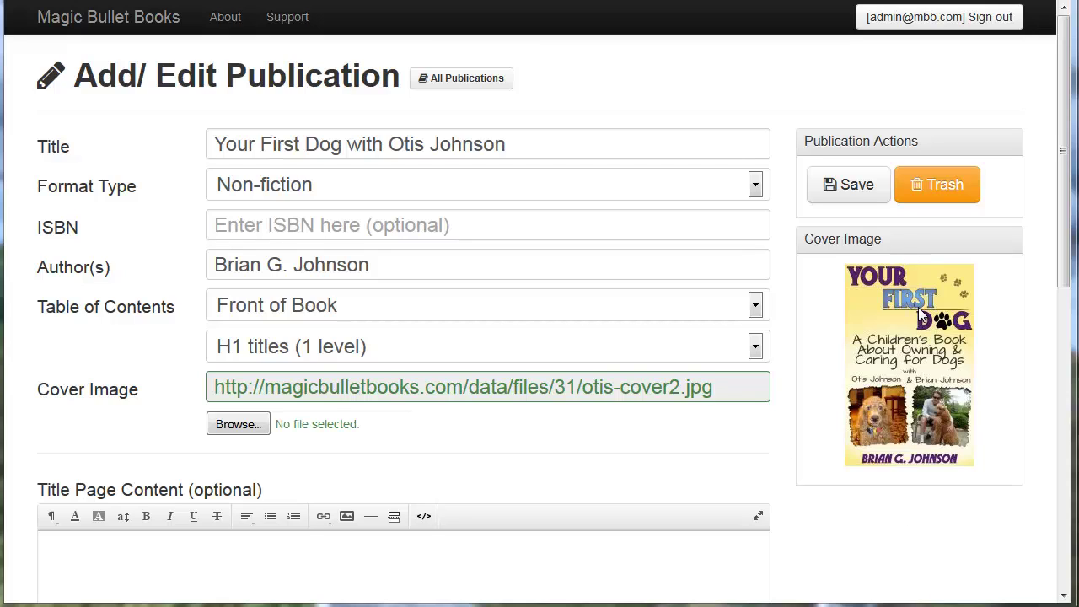
{"action": "left_click", "coordinate": [843, 195]}
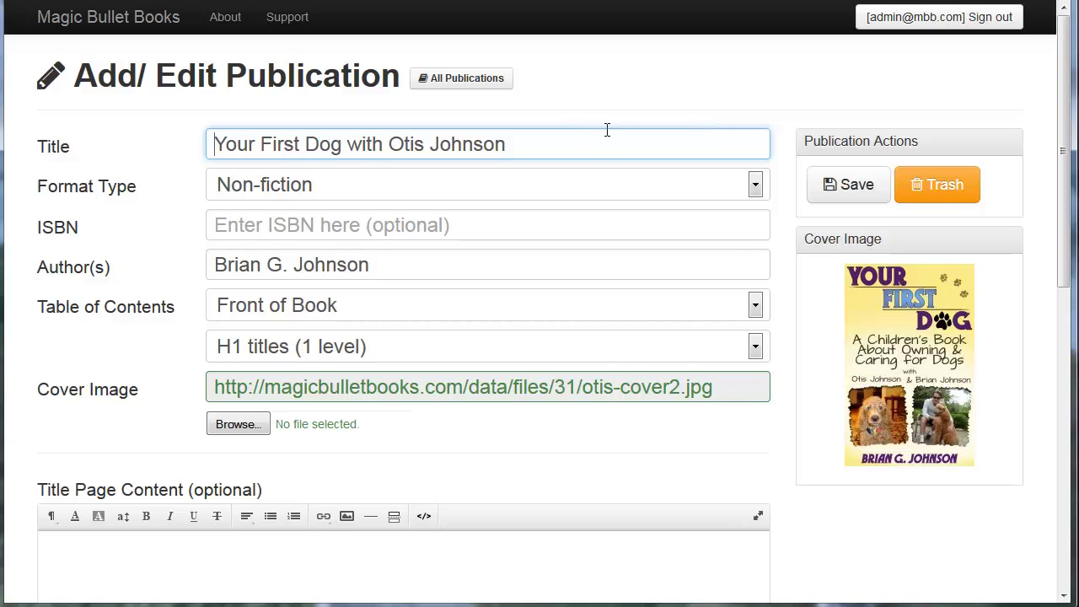
From All Publications, open the pages of publication 404 and start a new page
{"action": "left_click", "coordinate": [481, 83]}
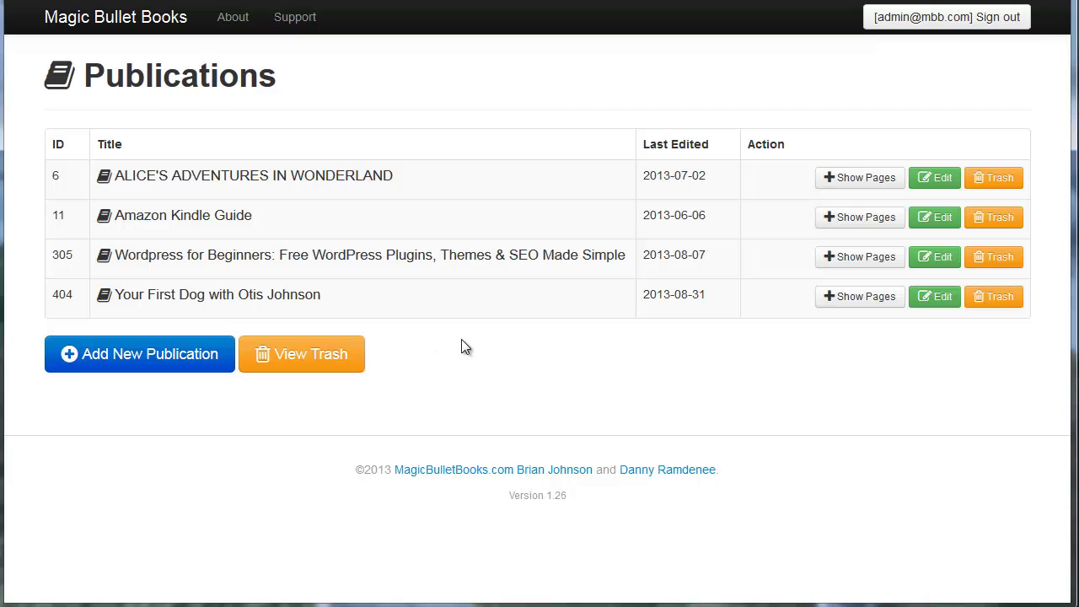
{"action": "left_click", "coordinate": [877, 301]}
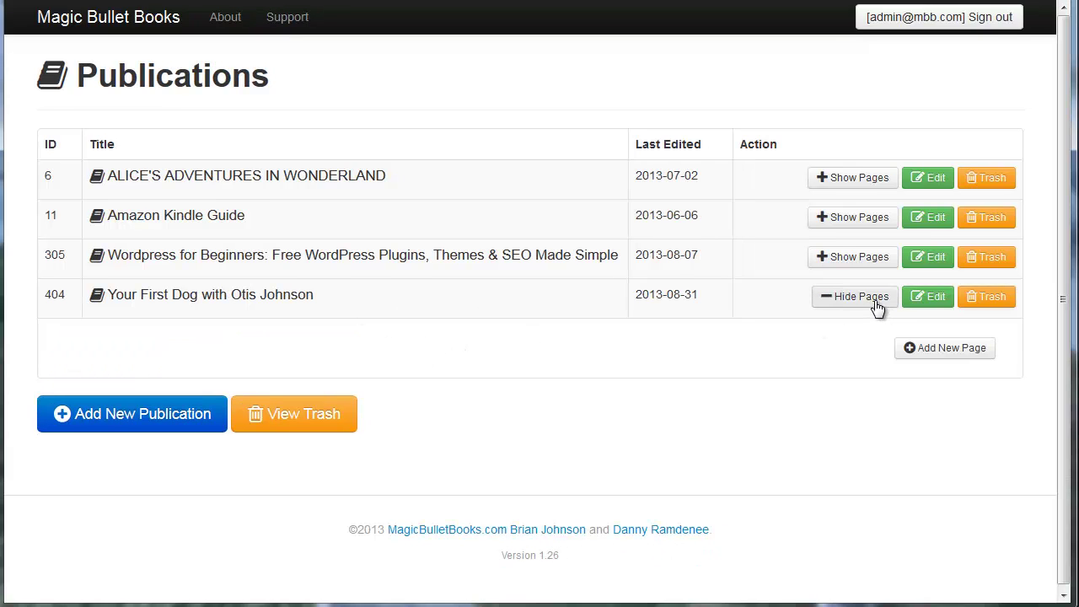
{"action": "left_click", "coordinate": [961, 354]}
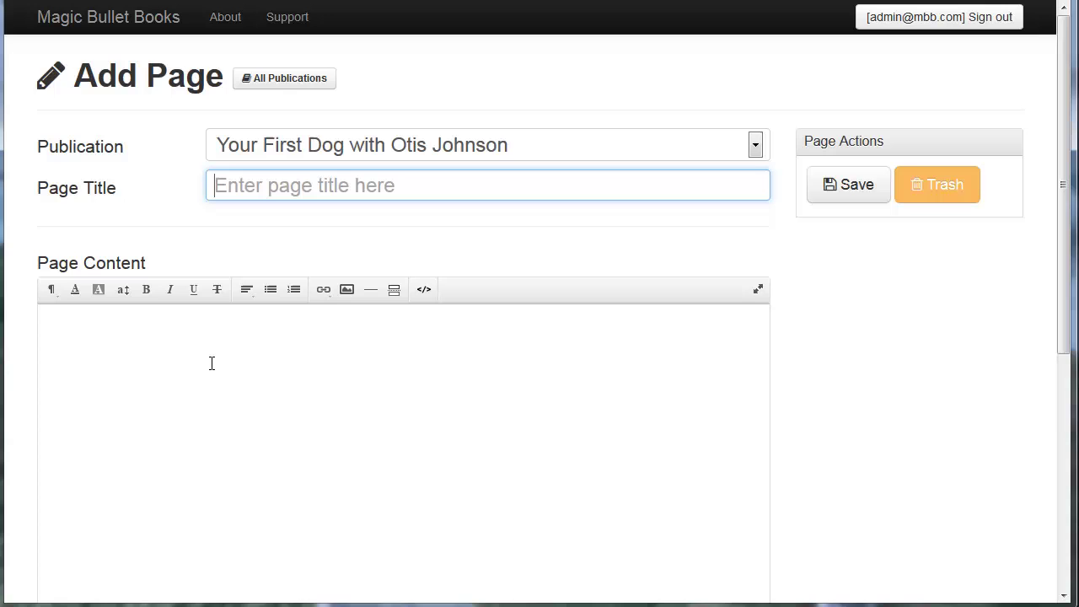
Re-save Chapter I of Alice's Adventures in Wonderland, then return to the Publications list
{"action": "left_click", "coordinate": [280, 80]}
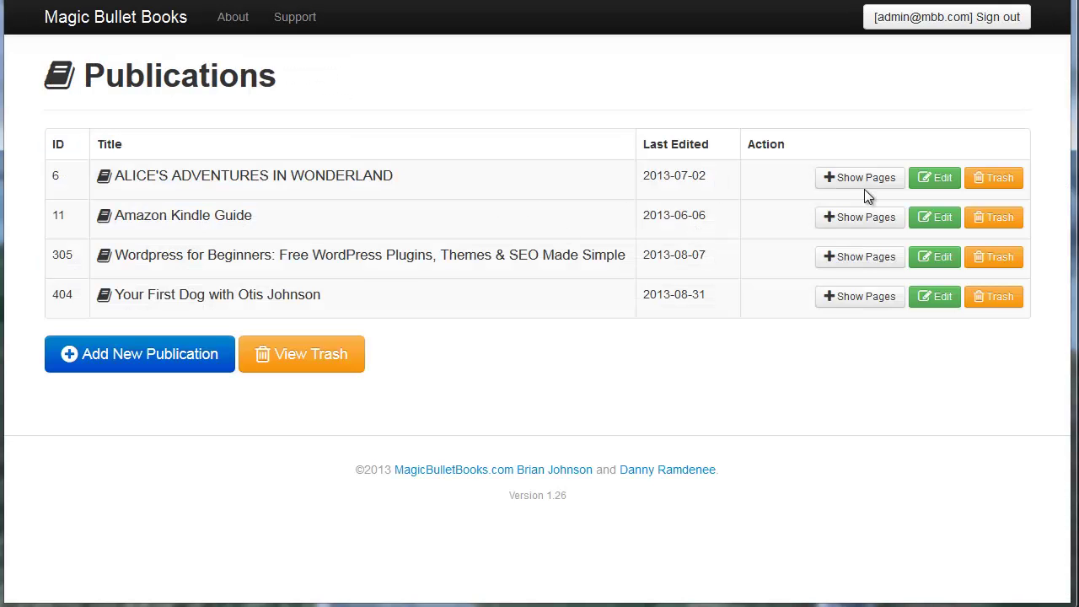
{"action": "left_click", "coordinate": [866, 184]}
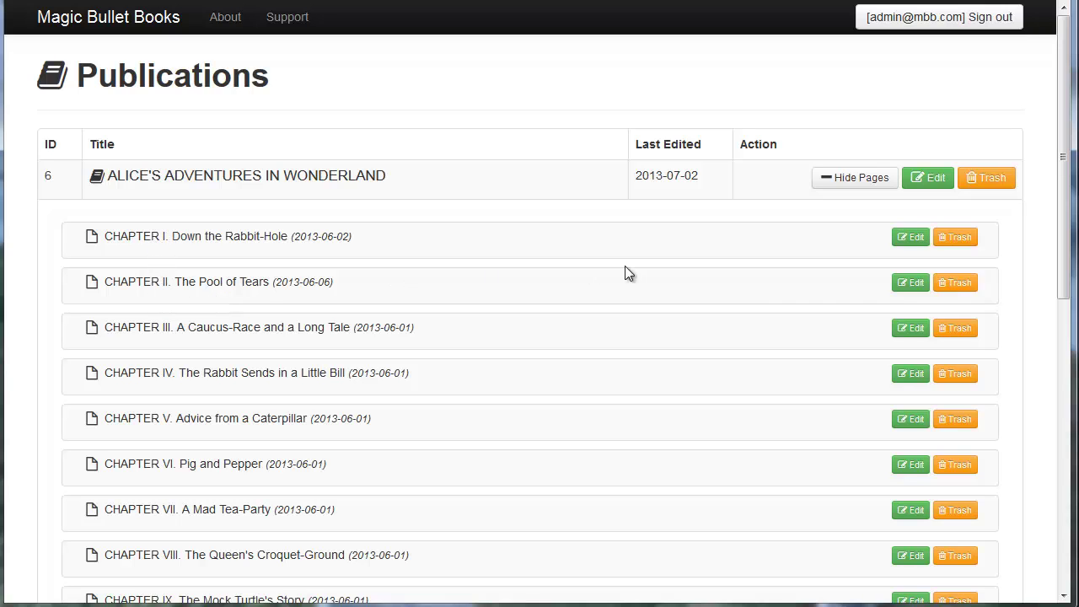
{"action": "left_click", "coordinate": [917, 243]}
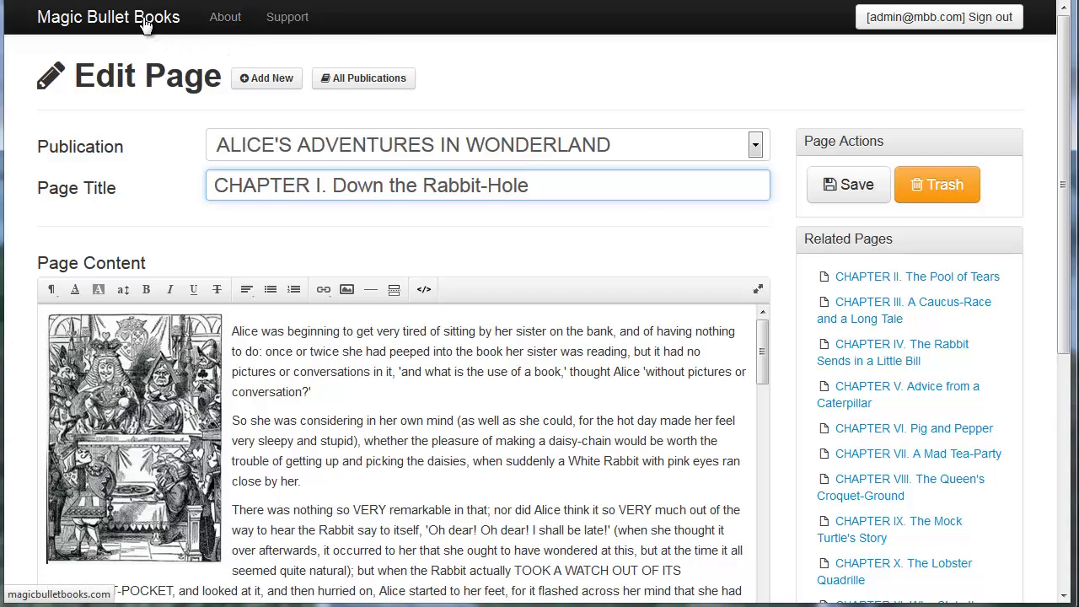
{"action": "left_click", "coordinate": [836, 184]}
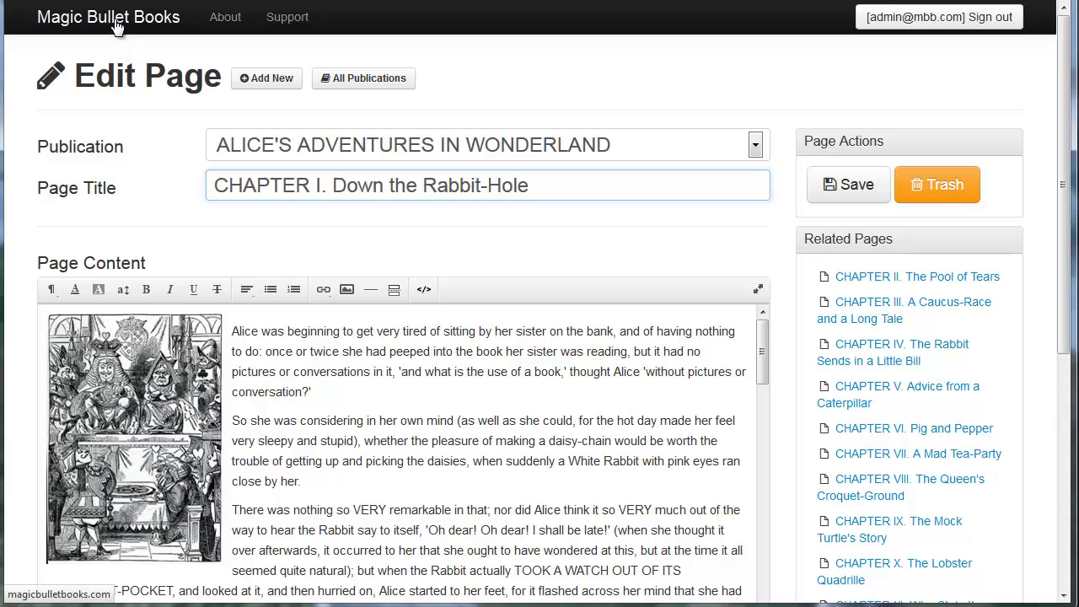
{"action": "left_click", "coordinate": [117, 27]}
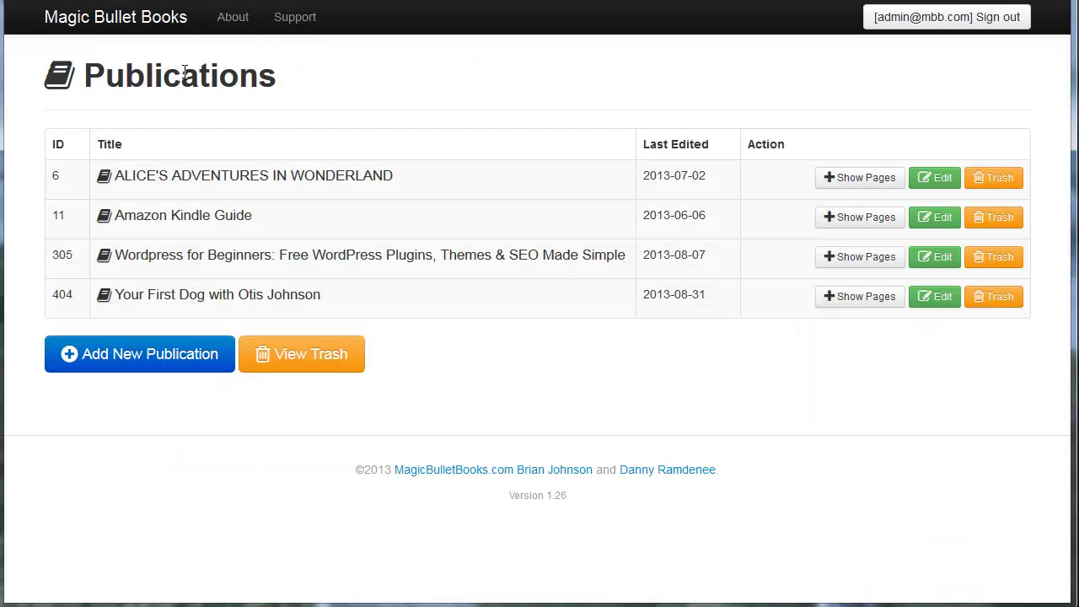
Add a new page to publication 404 titled 'The Adventure of Your First Dog!'
{"action": "left_click", "coordinate": [861, 296]}
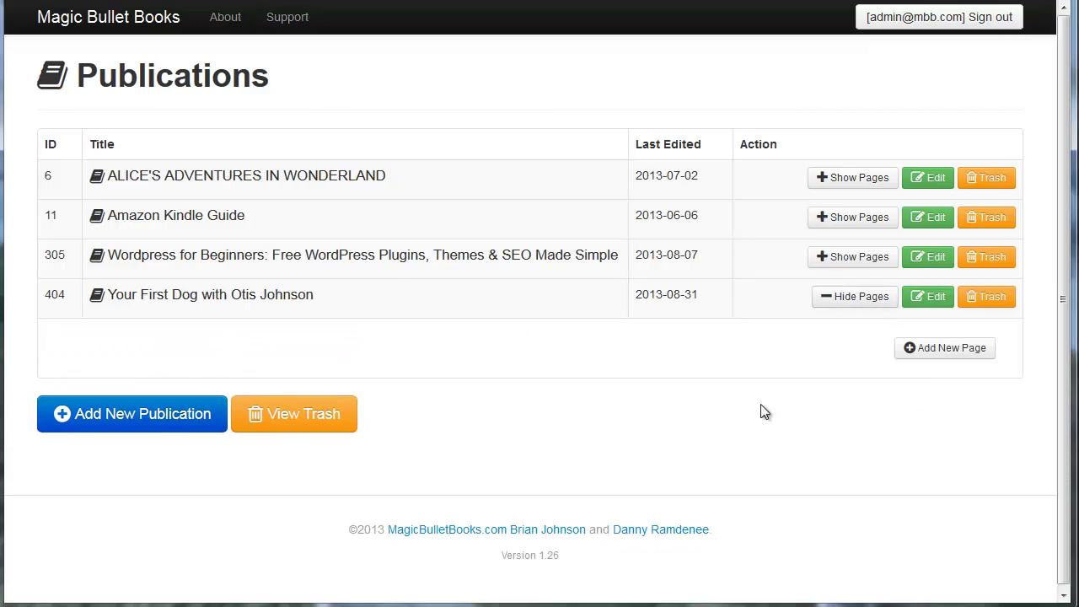
{"action": "left_click", "coordinate": [940, 348]}
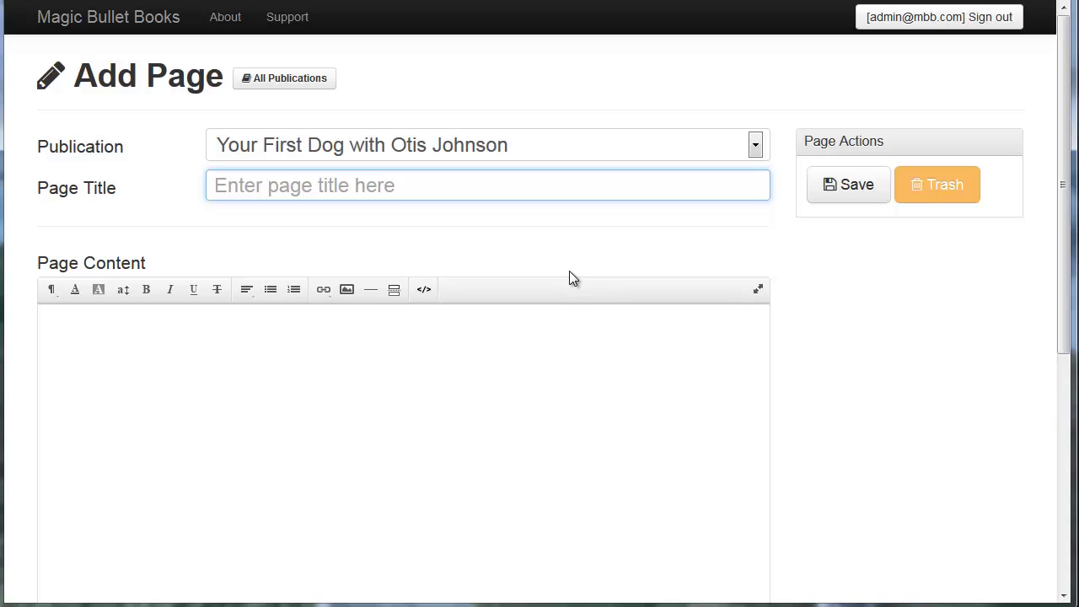
{"action": "type", "text": "The Adven"}
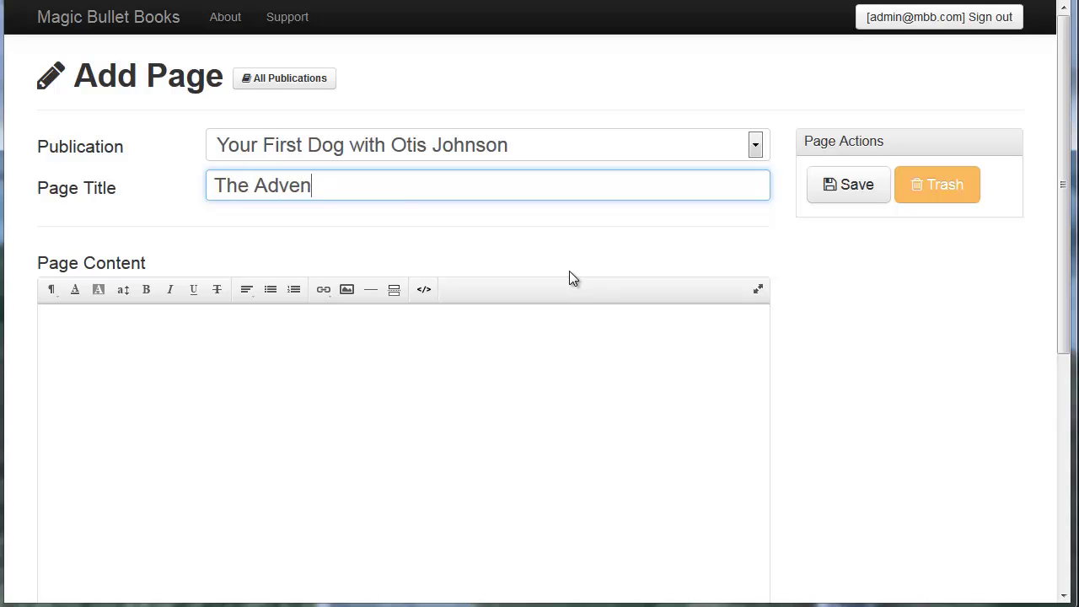
{"action": "type", "text": "ture of Your Fi"}
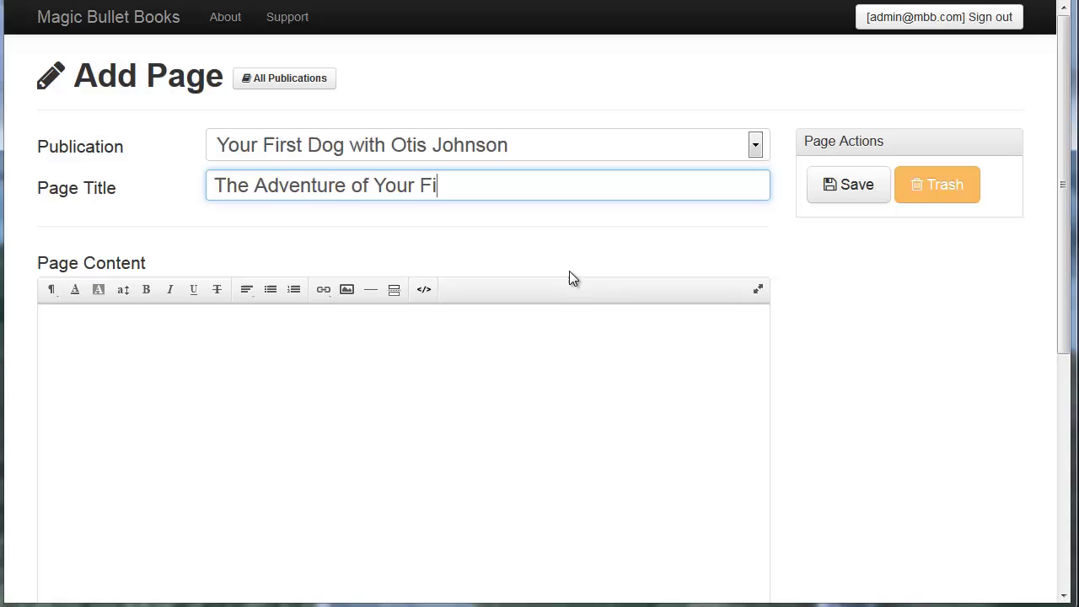
{"action": "type", "text": "rs"}
{"action": "key", "text": "BackSpace"}
{"action": "type", "text": "st Dog!"}
{"action": "left_click_drag", "start_coordinate": [1078, 8], "coordinate": [255, 29]}
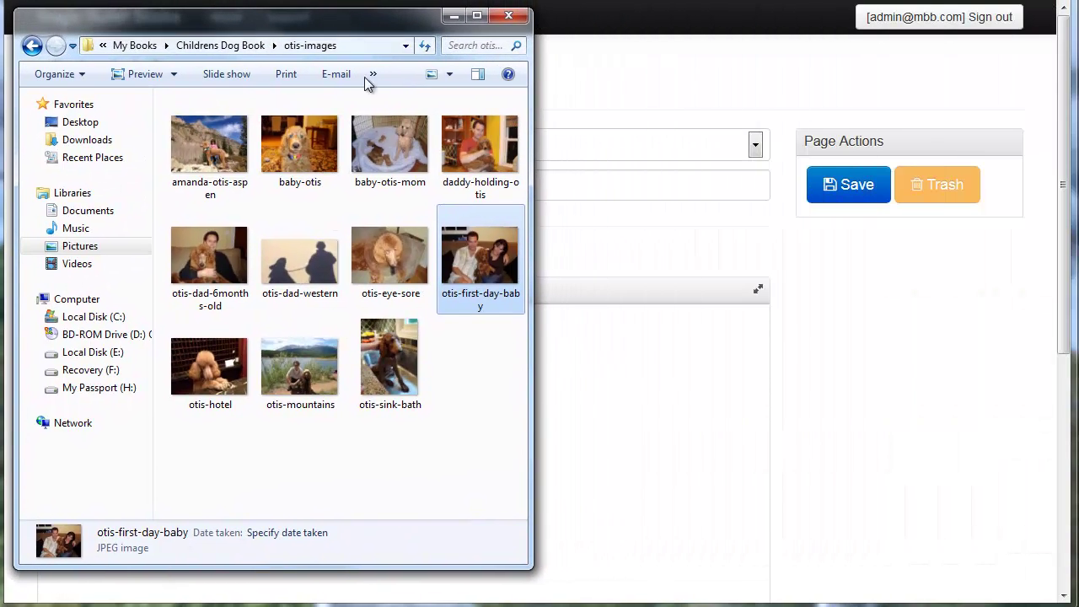
{"action": "left_click_drag", "start_coordinate": [533, 186], "coordinate": [1045, 192]}
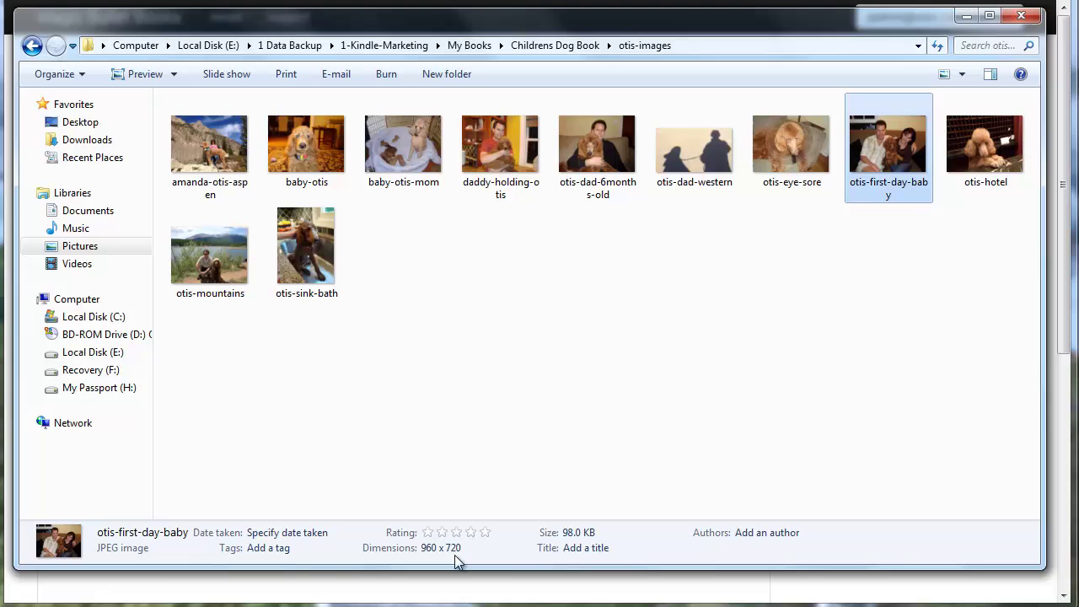
{"action": "left_click_drag", "start_coordinate": [1045, 160], "coordinate": [497, 134]}
{"action": "left_click_drag", "start_coordinate": [478, 21], "coordinate": [803, 21]}
{"action": "left_click", "coordinate": [807, 16]}
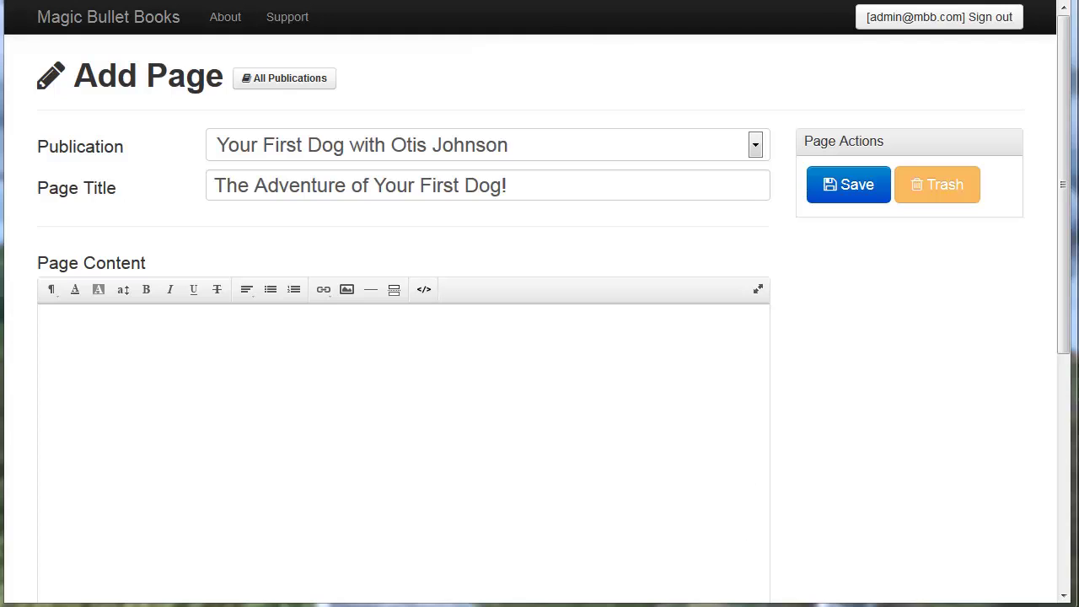
Copy the dog story text from the Word document, then minimize Word
{"action": "left_click", "coordinate": [371, 594]}
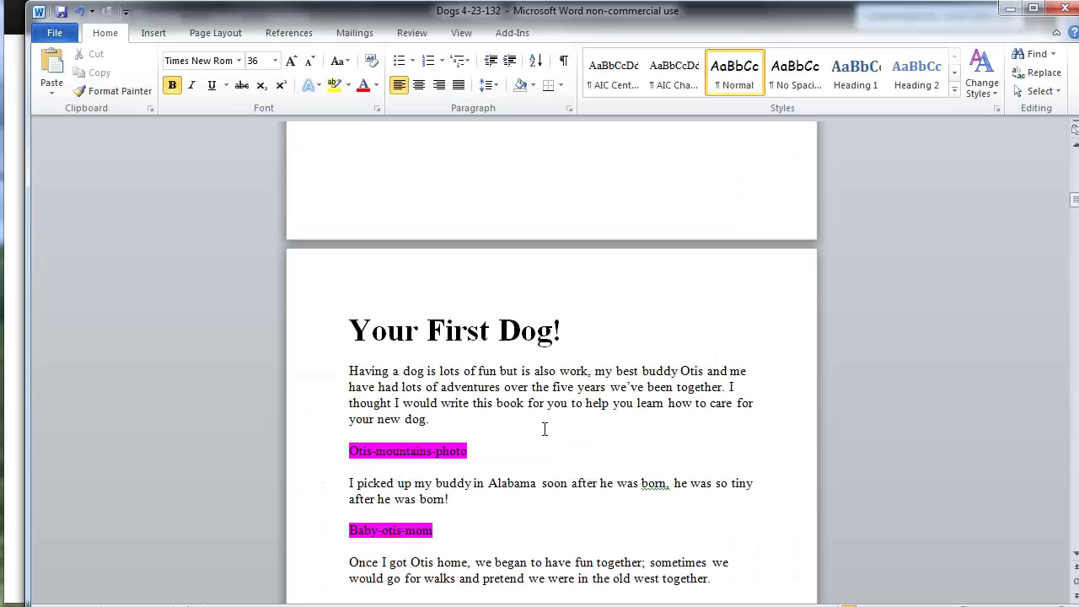
{"action": "scroll", "coordinate": [604, 352], "scroll_direction": "down", "scroll_amount": 3}
{"action": "scroll", "coordinate": [608, 354], "scroll_direction": "down", "scroll_amount": 3}
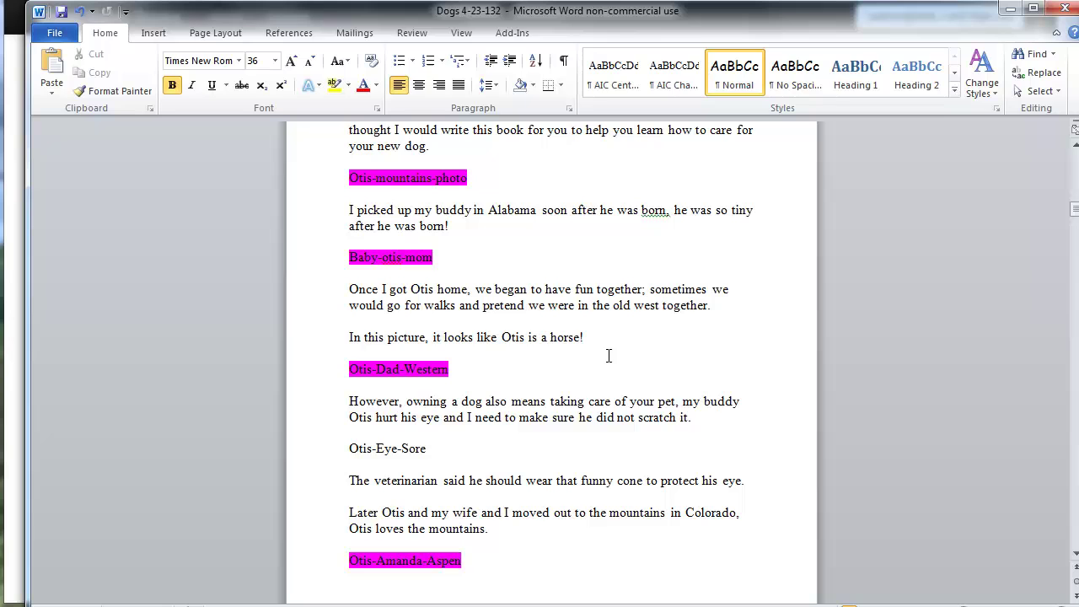
{"action": "scroll", "coordinate": [531, 546], "scroll_direction": "down", "scroll_amount": 1}
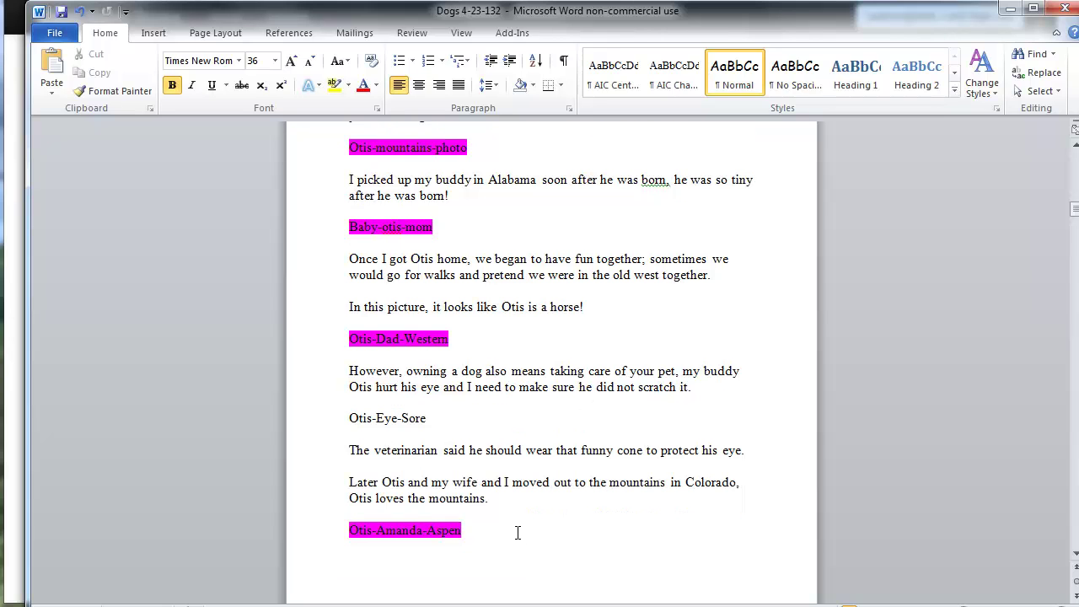
{"action": "left_click_drag", "start_coordinate": [462, 530], "coordinate": [349, 269]}
{"action": "key", "text": "ctrl+c"}
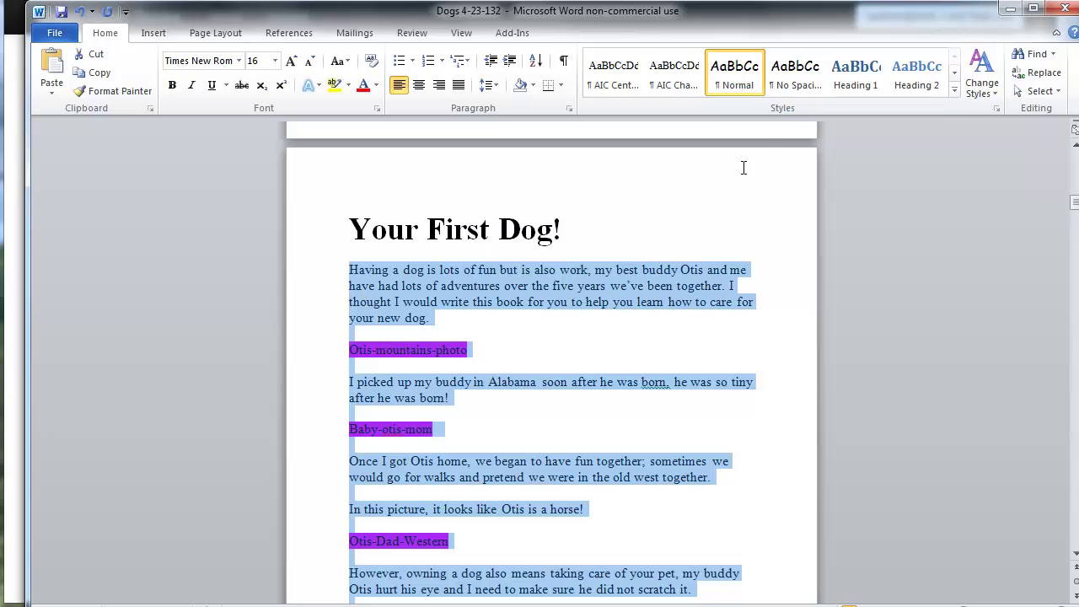
{"action": "left_click", "coordinate": [1009, 8]}
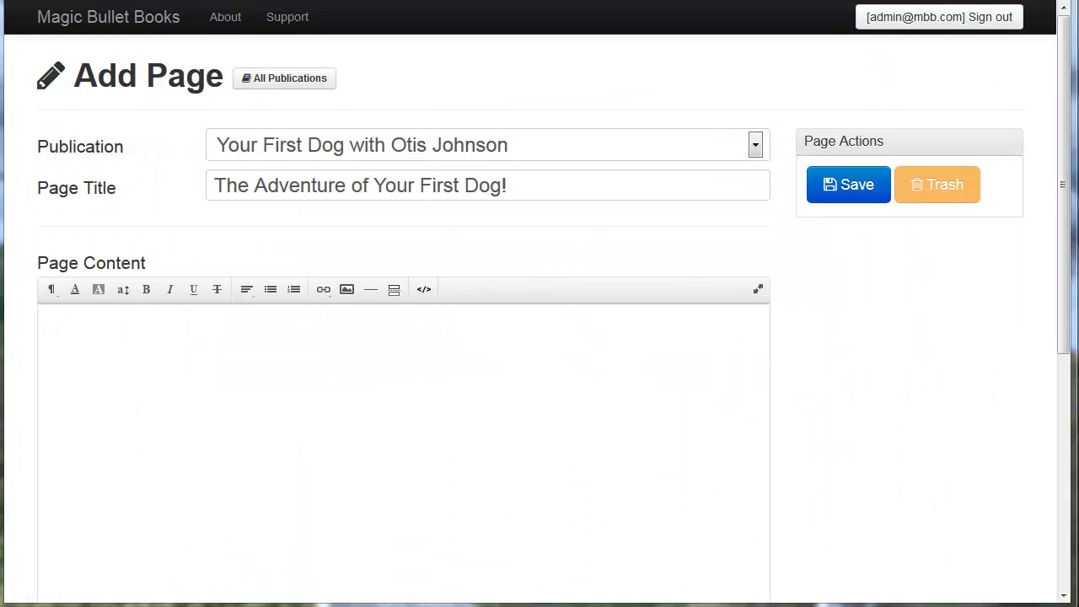
Paste the dog story into Page Content and delete the blank first line
{"action": "left_click", "coordinate": [299, 371]}
{"action": "key", "text": "ctrl+v"}
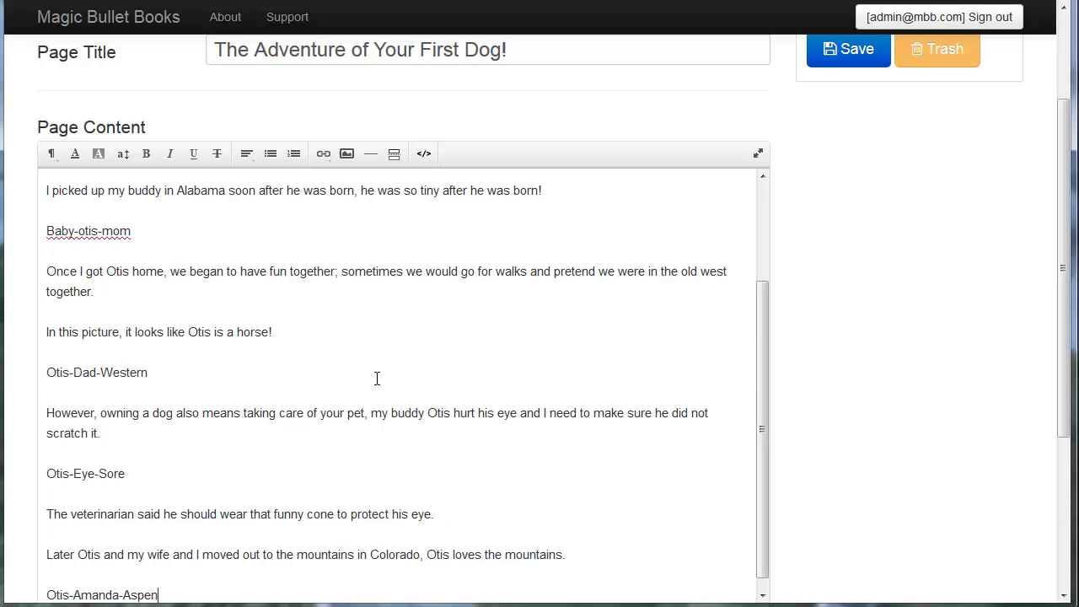
{"action": "scroll", "coordinate": [376, 370], "scroll_direction": "up", "scroll_amount": 3}
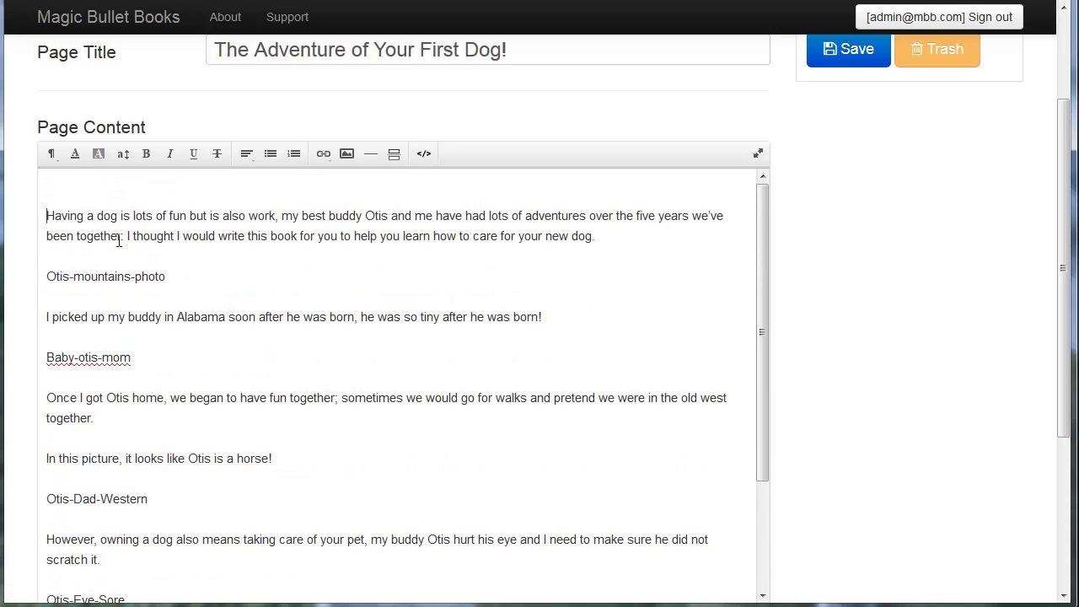
{"action": "key", "text": "BackSpace"}
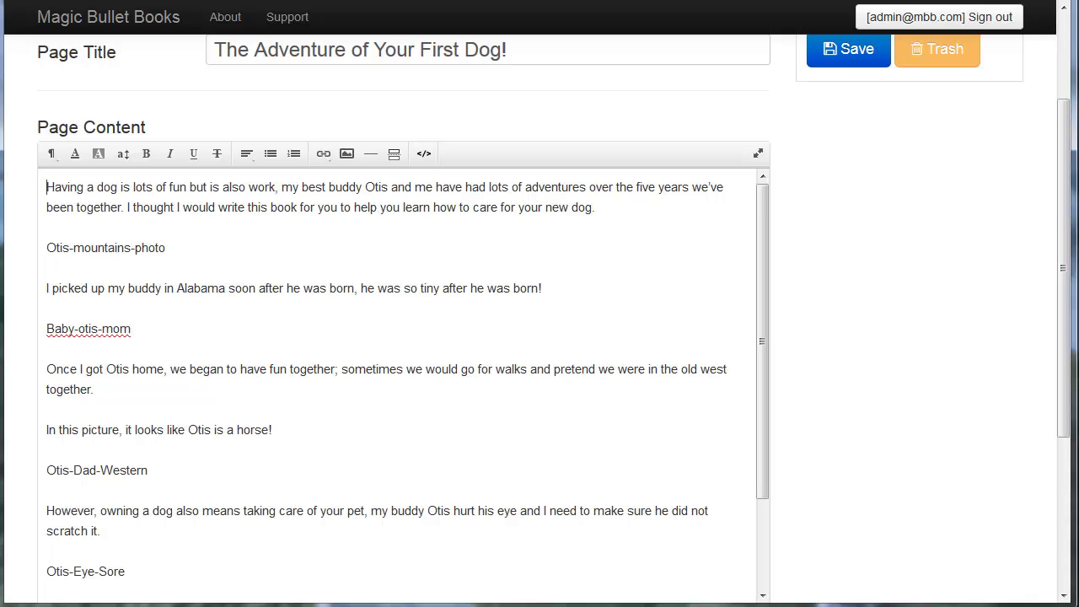
Replace the Otis-mountains-photo placeholder with an empty line after the first paragraph
{"action": "key", "text": "alt+Tab"}
{"action": "left_click_drag", "start_coordinate": [410, 86], "coordinate": [259, 6]}
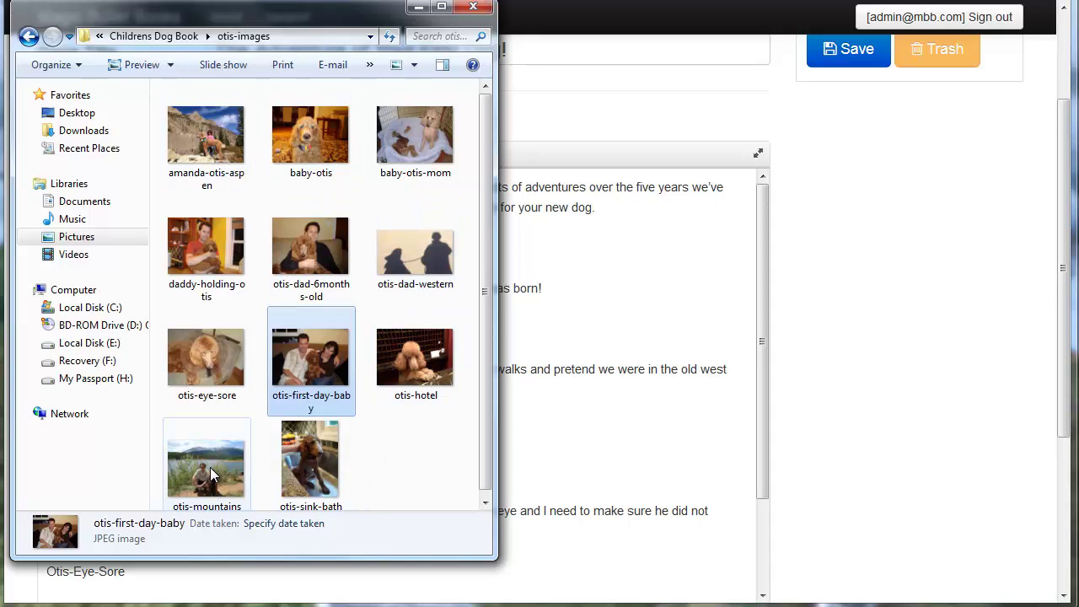
{"action": "left_click_drag", "start_coordinate": [59, 14], "coordinate": [1078, 26]}
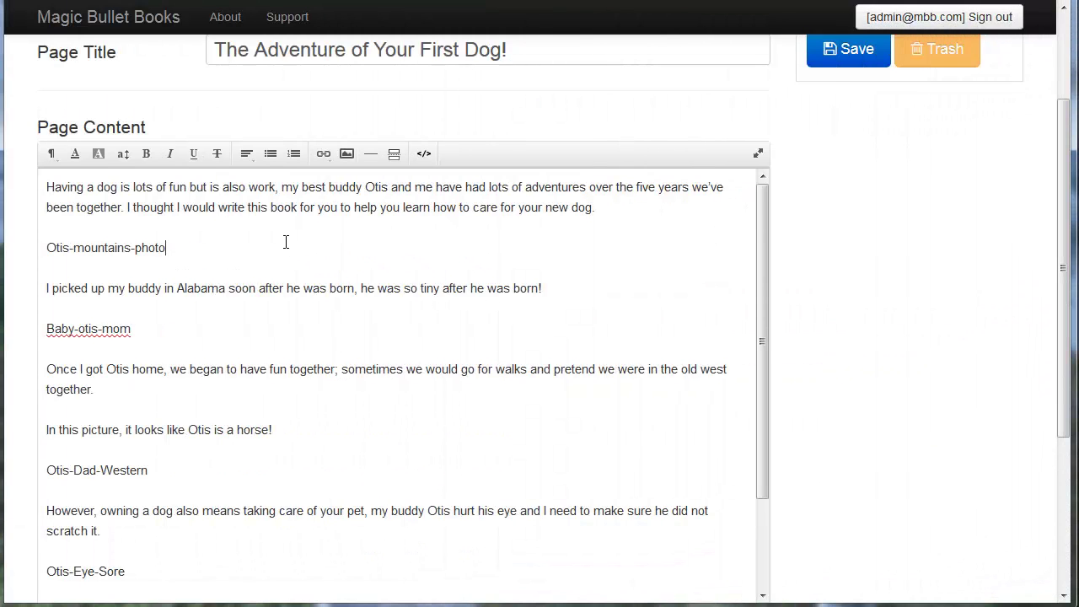
{"action": "key", "text": "BackSpace"}
{"action": "key", "text": "BackSpace"}
{"action": "key", "text": "BackSpace"}
{"action": "key", "text": "BackSpace"}
{"action": "key", "text": "BackSpace"}
{"action": "key", "text": "BackSpace"}
{"action": "key", "text": "BackSpace"}
{"action": "key", "text": "BackSpace"}
{"action": "key", "text": "BackSpace"}
{"action": "key", "text": "BackSpace"}
{"action": "key", "text": "BackSpace"}
{"action": "key", "text": "BackSpace"}
{"action": "key", "text": "BackSpace"}
{"action": "key", "text": "BackSpace"}
{"action": "key", "text": "BackSpace"}
{"action": "key", "text": "BackSpace"}
{"action": "key", "text": "BackSpace"}
{"action": "key", "text": "BackSpace"}
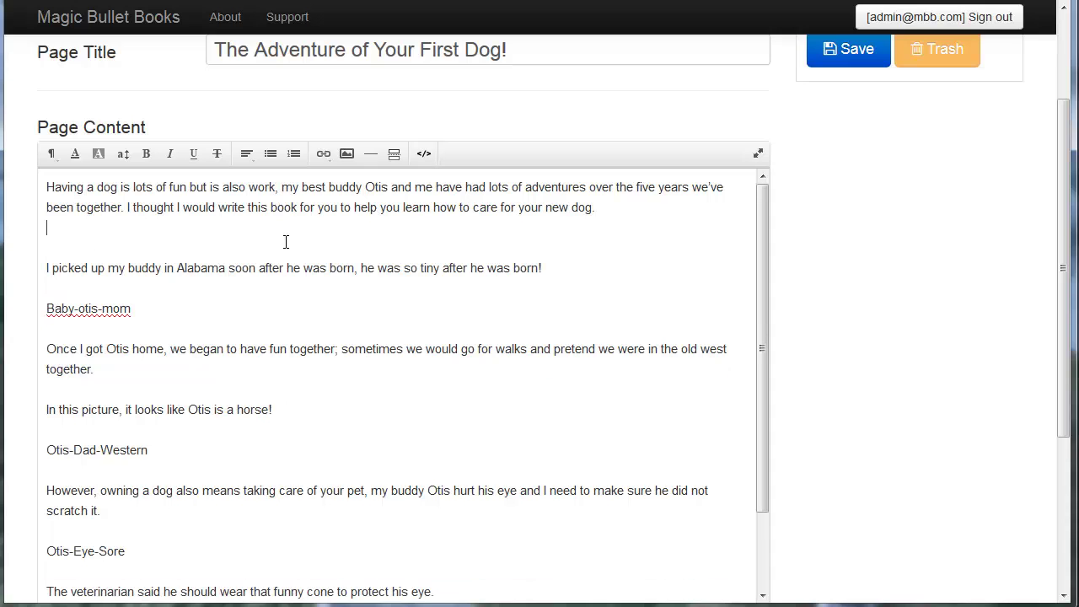
{"action": "key", "text": "Return"}
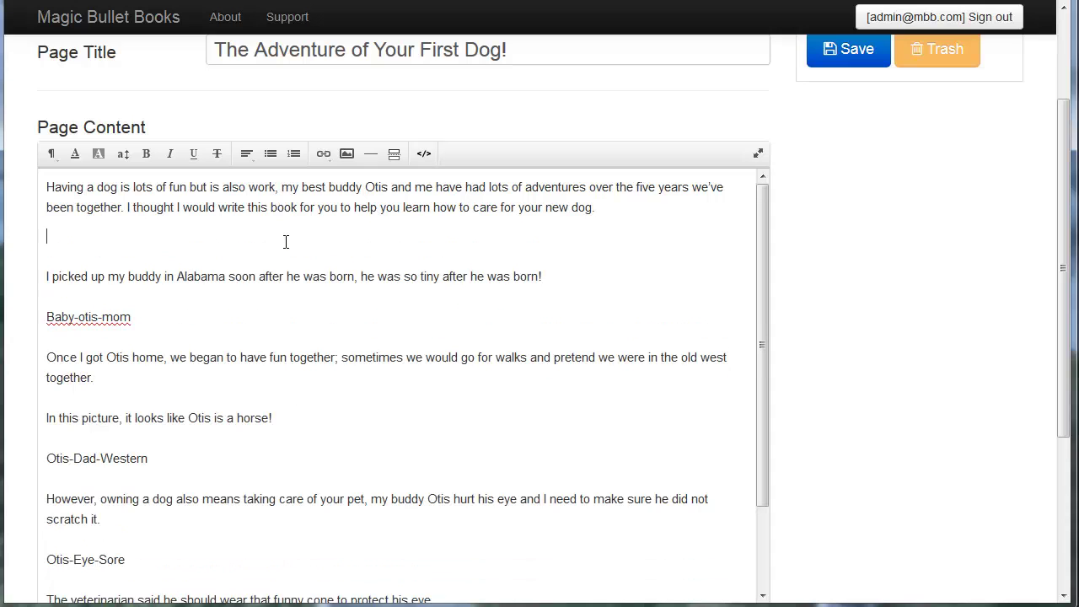
Upload and insert the man-with-poodle mountain lake photo below the first paragraph
{"action": "left_click", "coordinate": [351, 159]}
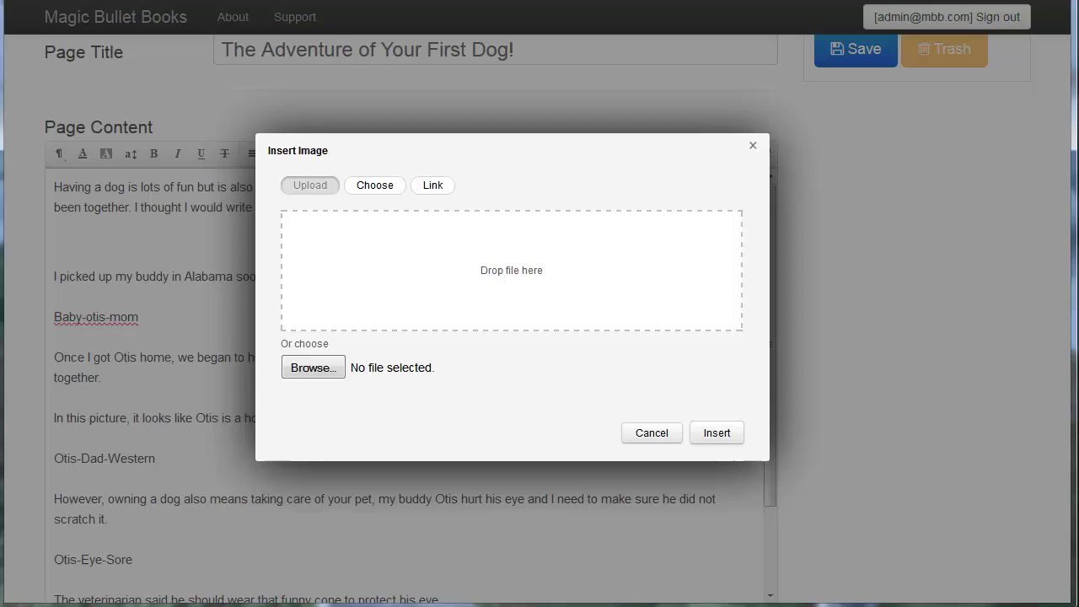
{"action": "left_click_drag", "start_coordinate": [801, 310], "coordinate": [600, 311]}
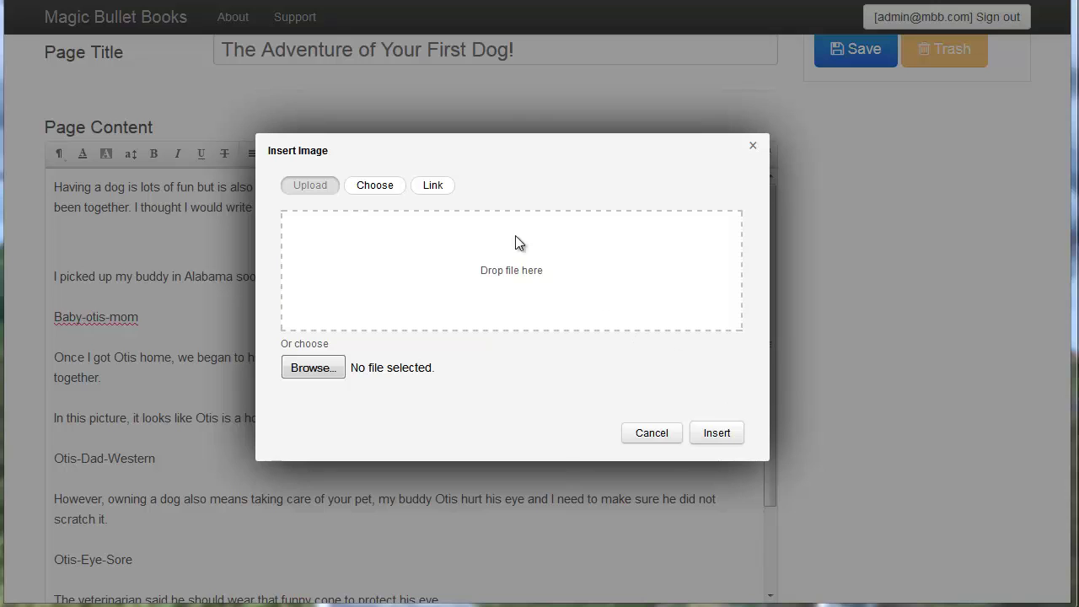
{"action": "left_click", "coordinate": [375, 185]}
{"action": "scroll", "coordinate": [541, 263], "scroll_direction": "down", "scroll_amount": 2}
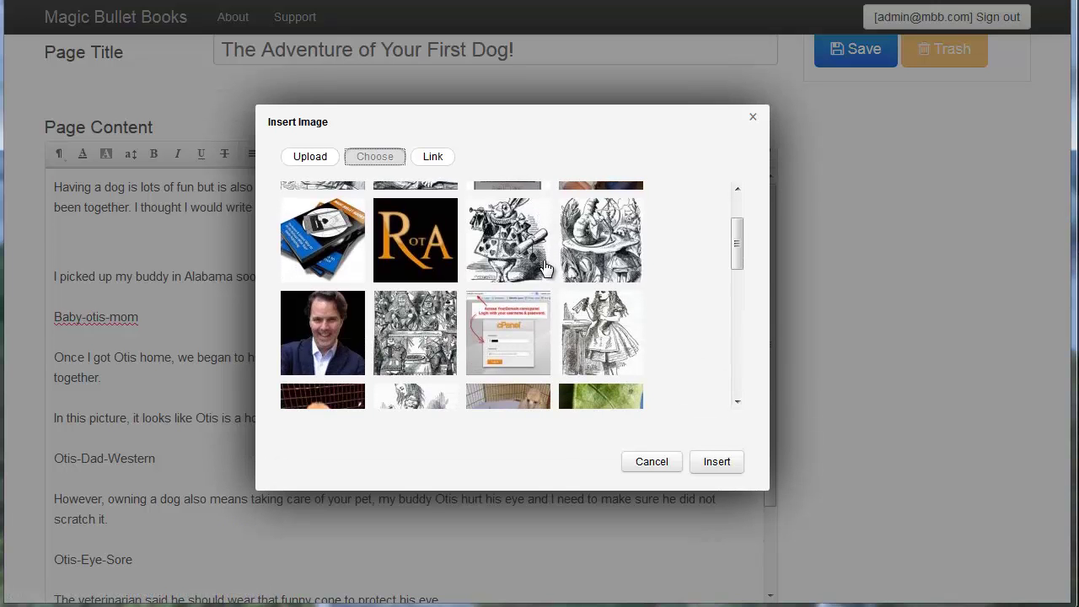
{"action": "scroll", "coordinate": [543, 266], "scroll_direction": "down", "scroll_amount": 4}
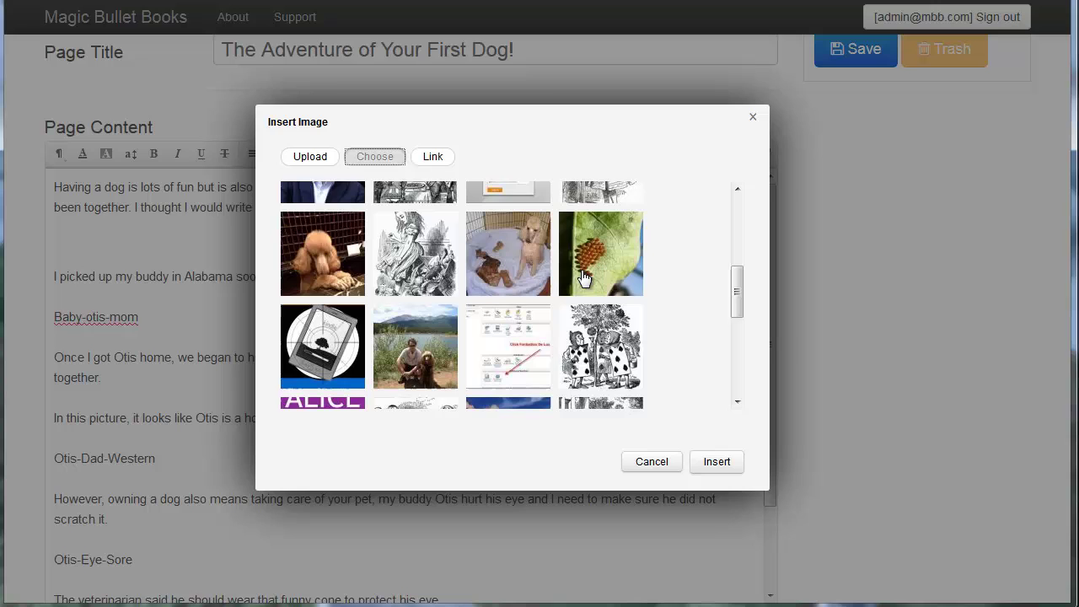
{"action": "scroll", "coordinate": [581, 278], "scroll_direction": "down", "scroll_amount": 1}
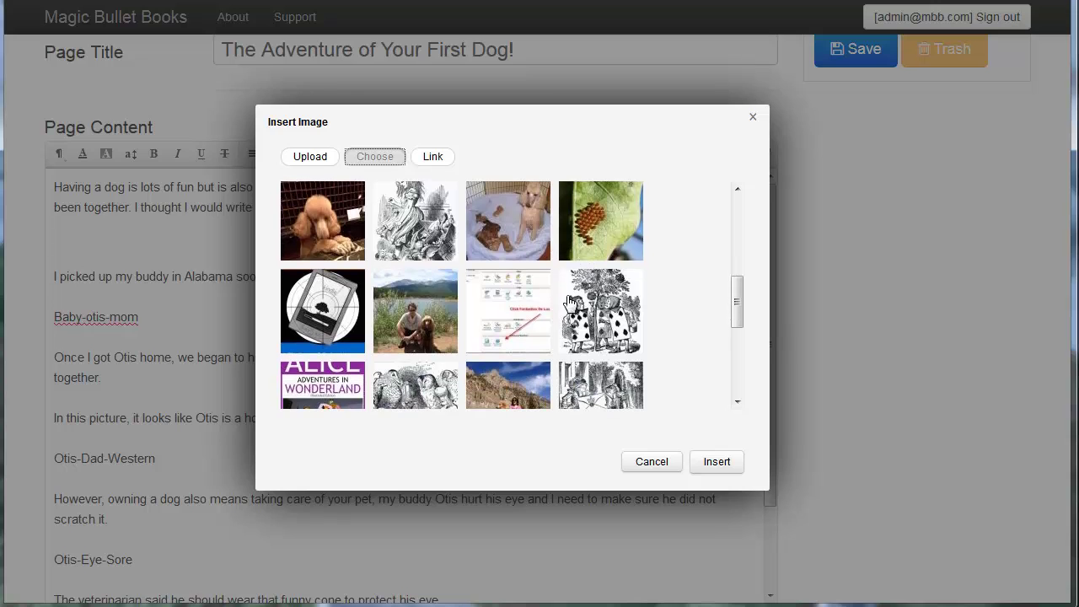
{"action": "left_click", "coordinate": [418, 314]}
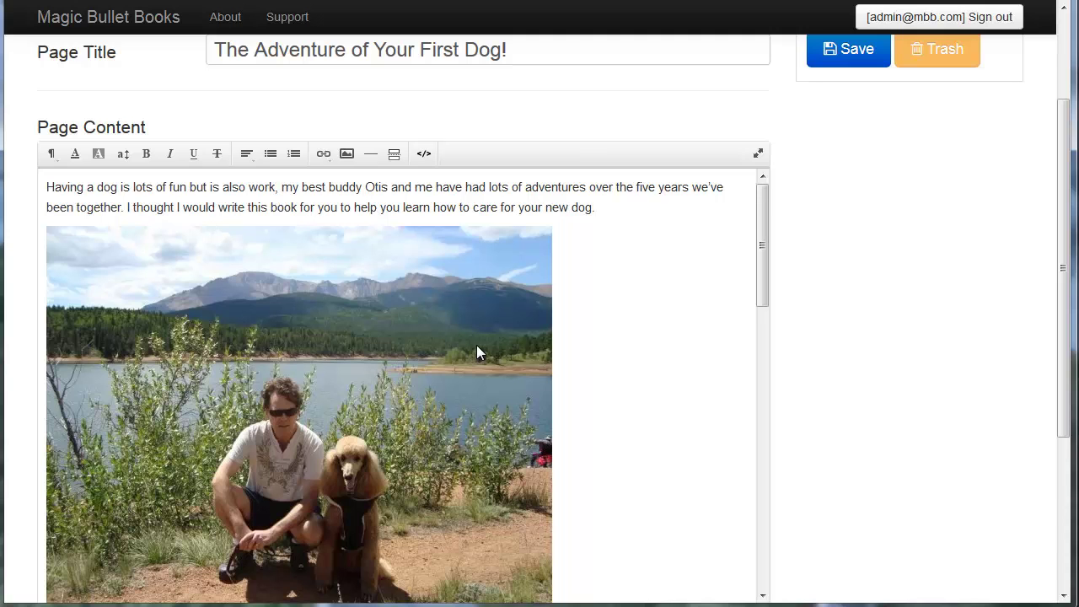
{"action": "scroll", "coordinate": [578, 335], "scroll_direction": "down", "scroll_amount": 4}
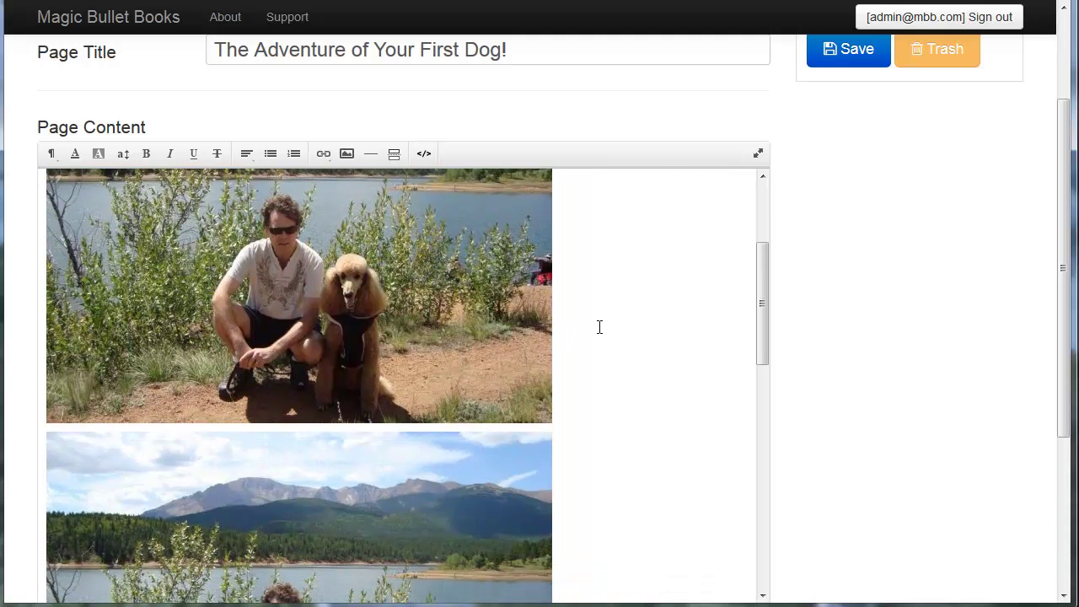
Remove the blank lines so the Alabama sentence sits directly under the lake photo
{"action": "scroll", "coordinate": [603, 328], "scroll_direction": "down", "scroll_amount": 4}
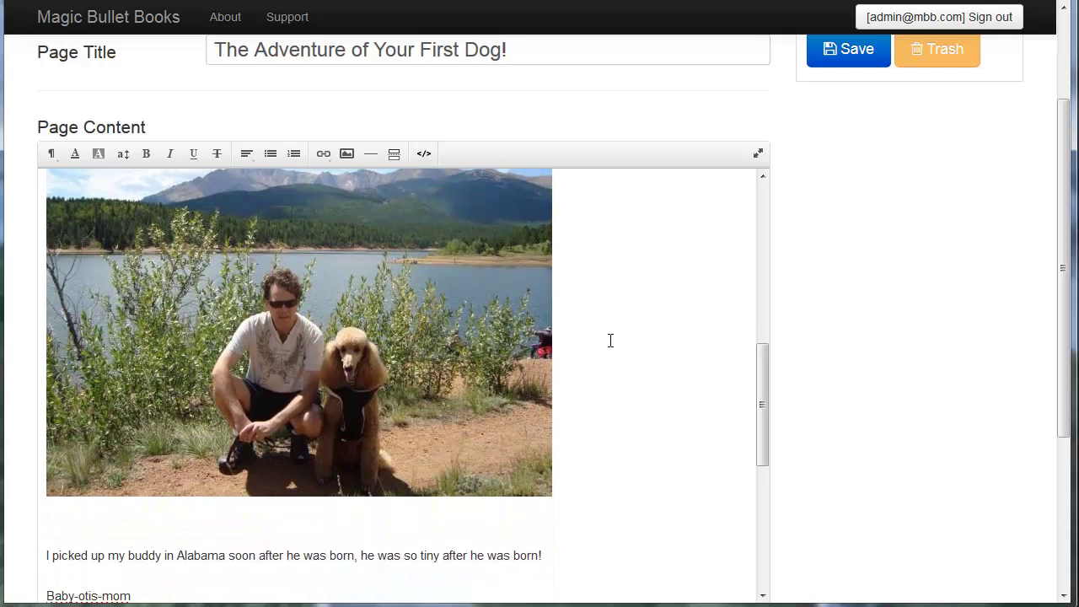
{"action": "scroll", "coordinate": [610, 341], "scroll_direction": "up", "scroll_amount": 2}
{"action": "left_click", "coordinate": [414, 431]}
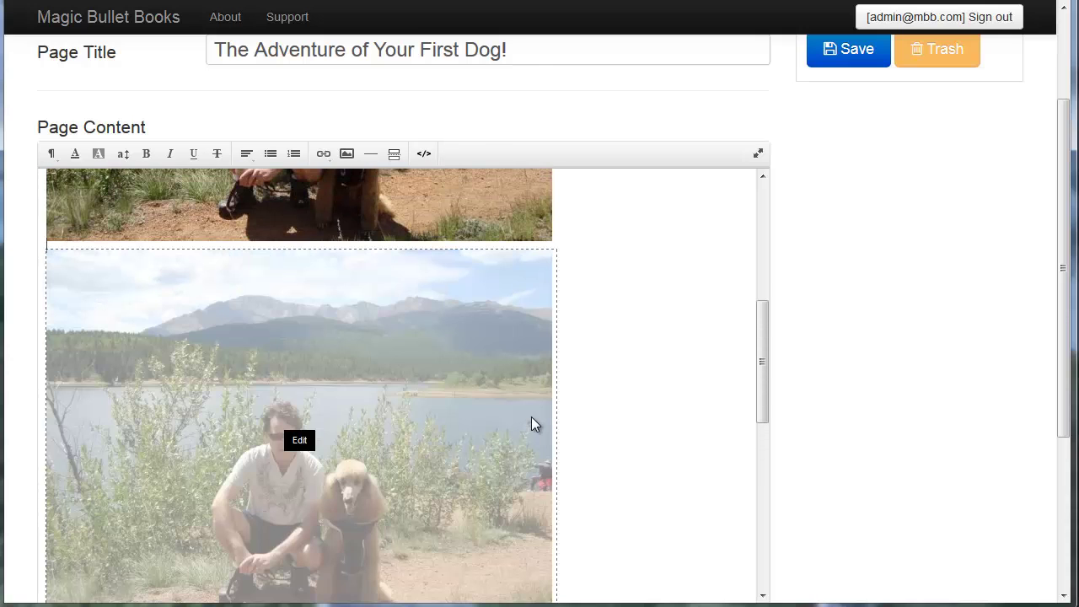
{"action": "scroll", "coordinate": [533, 411], "scroll_direction": "down", "scroll_amount": 2}
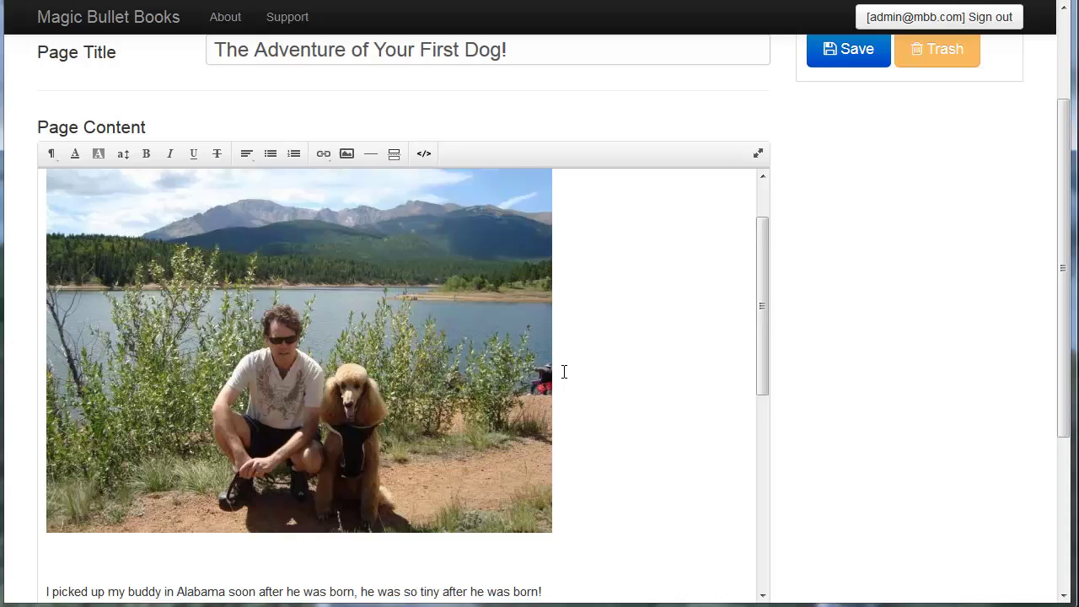
{"action": "left_click", "coordinate": [47, 516]}
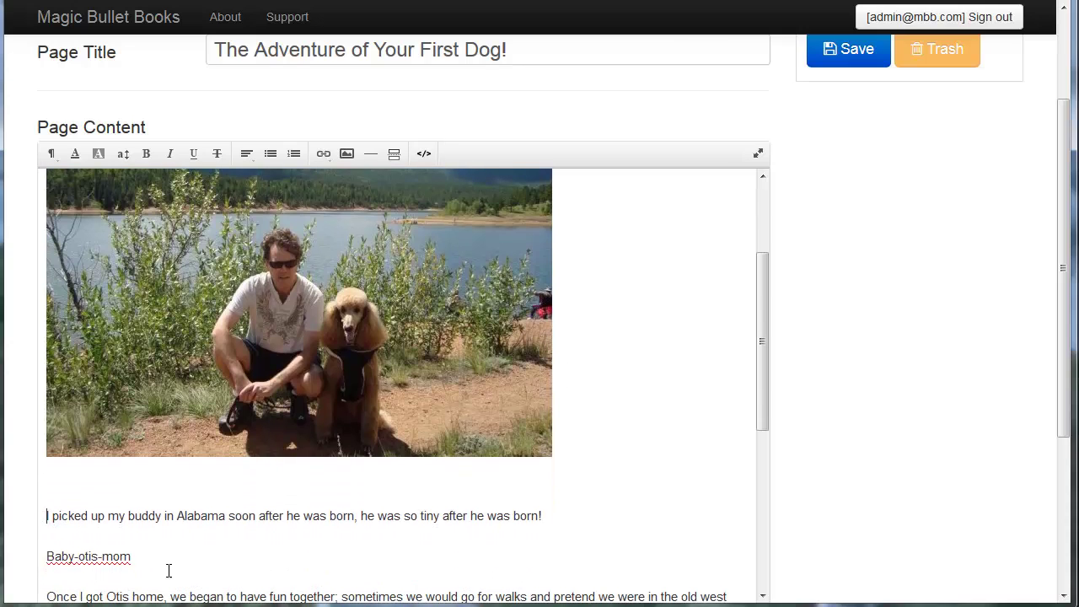
{"action": "key", "text": "BackSpace"}
{"action": "key", "text": "BackSpace"}
{"action": "key", "text": "BackSpace"}
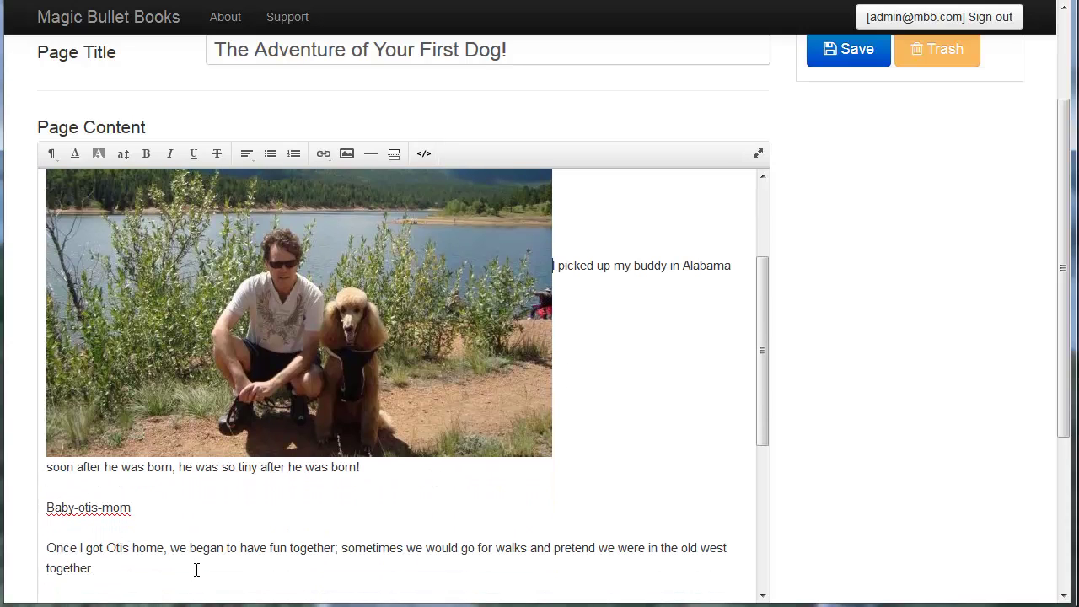
{"action": "key", "text": "Return"}
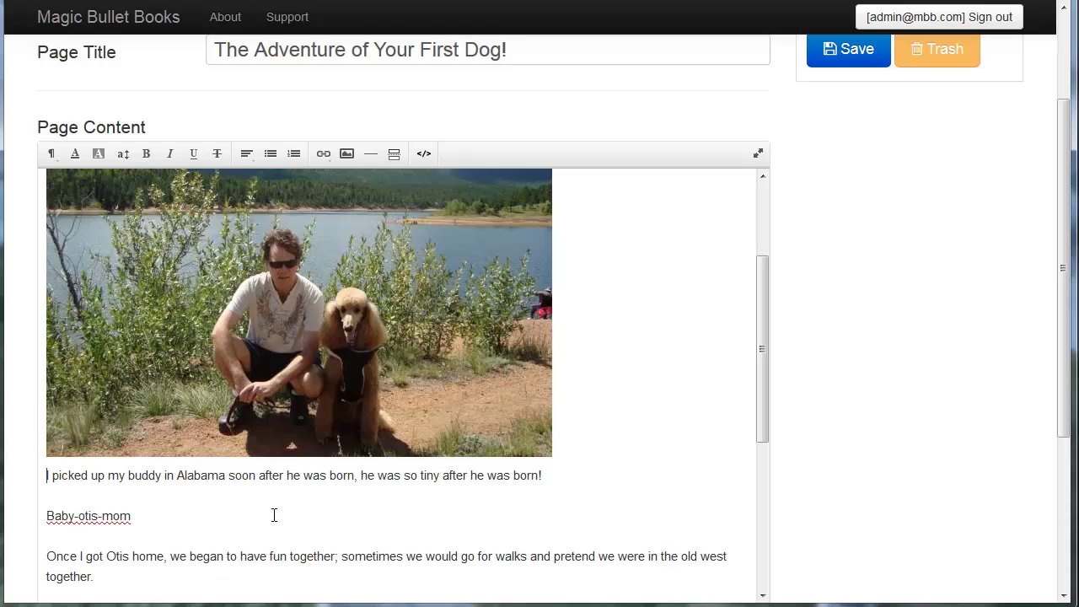
Erase the Baby-otis-mom placeholder, leaving an empty line after the Alabama sentence
{"action": "scroll", "coordinate": [273, 512], "scroll_direction": "down", "scroll_amount": 1}
{"action": "left_click", "coordinate": [228, 484]}
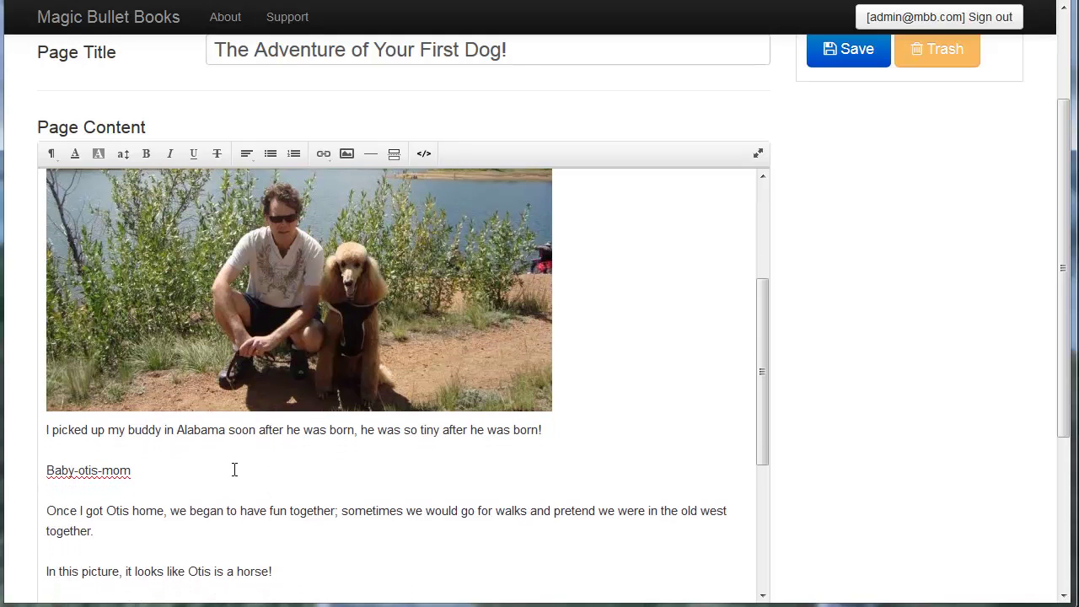
{"action": "key", "text": "BackSpace"}
{"action": "key", "text": "BackSpace"}
{"action": "key", "text": "BackSpace"}
{"action": "key", "text": "BackSpace"}
{"action": "key", "text": "BackSpace"}
{"action": "key", "text": "BackSpace"}
{"action": "key", "text": "BackSpace"}
{"action": "key", "text": "BackSpace"}
{"action": "key", "text": "BackSpace"}
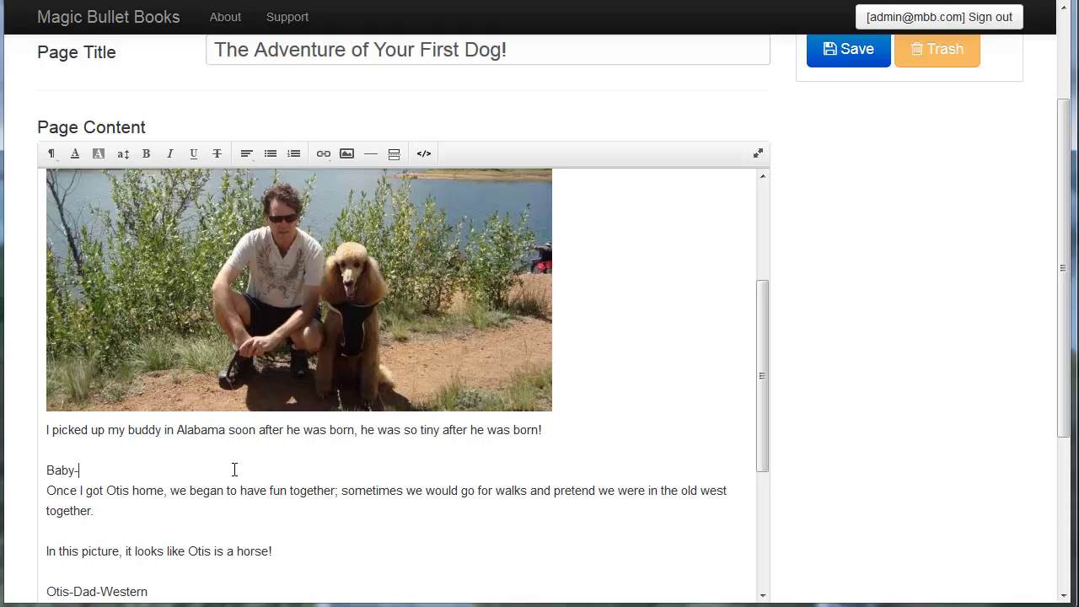
{"action": "key", "text": "BackSpace"}
{"action": "key", "text": "BackSpace"}
{"action": "key", "text": "BackSpace"}
{"action": "key", "text": "BackSpace"}
{"action": "key", "text": "BackSpace"}
{"action": "key", "text": "BackSpace"}
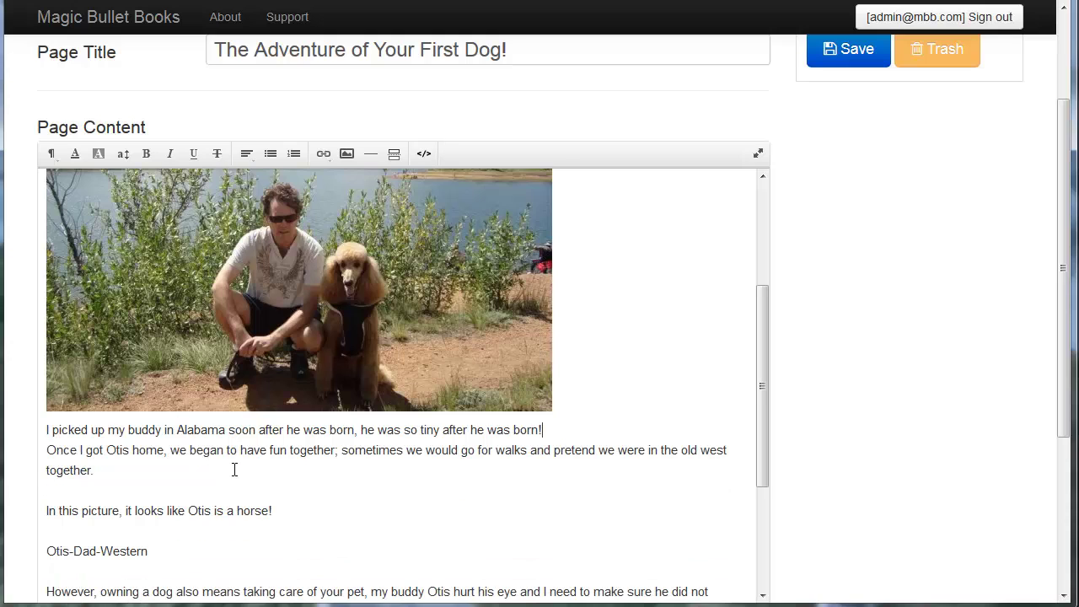
{"action": "key", "text": "Return"}
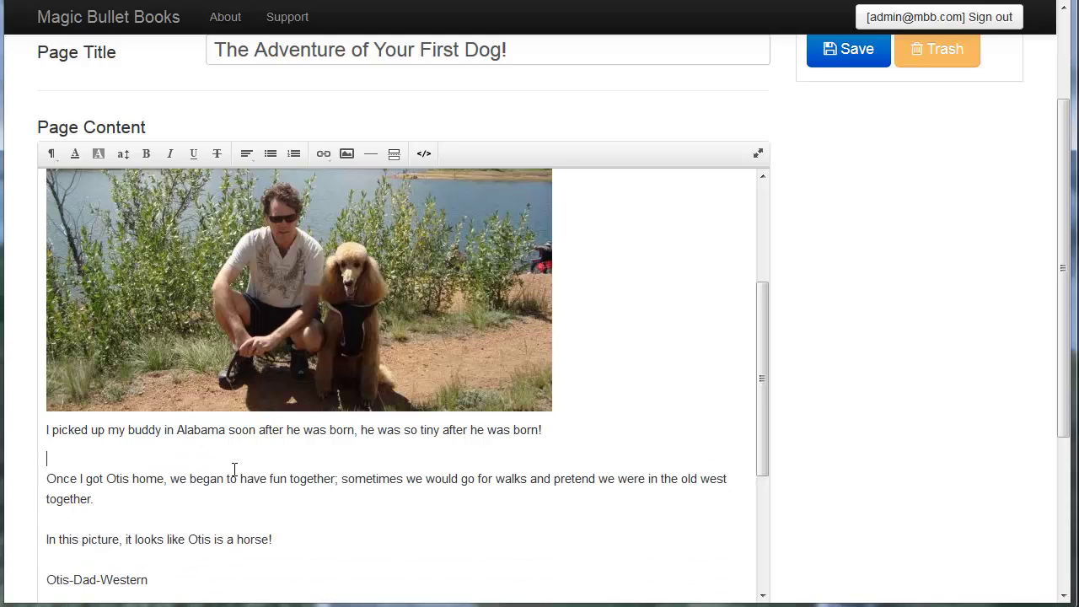
Insert the poodle-with-puppies photo from the uploaded image library
{"action": "left_click", "coordinate": [345, 155]}
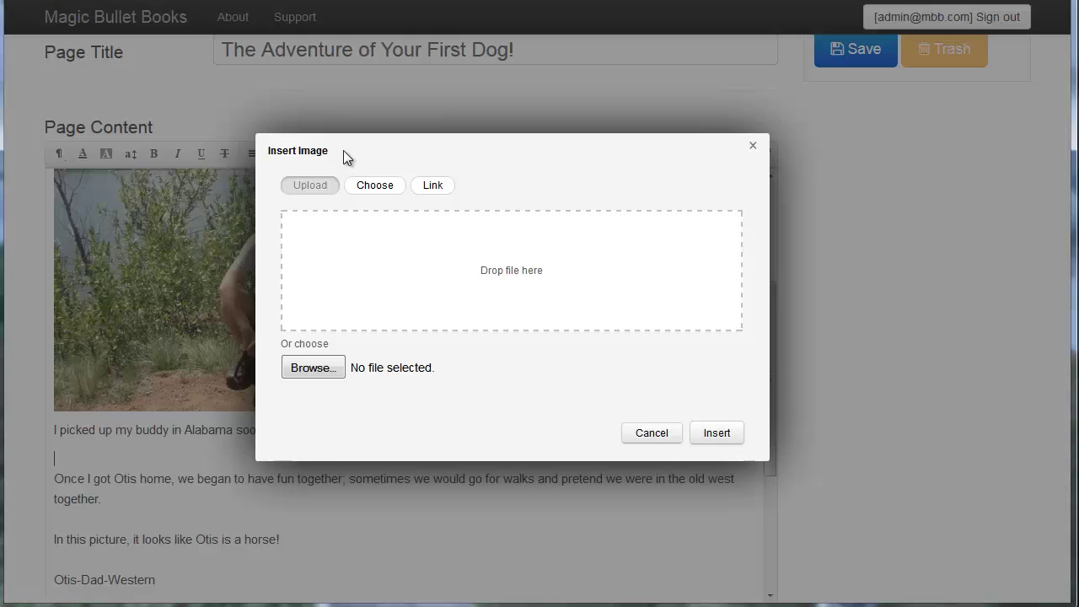
{"action": "left_click", "coordinate": [376, 186]}
{"action": "scroll", "coordinate": [504, 293], "scroll_direction": "down", "scroll_amount": 5}
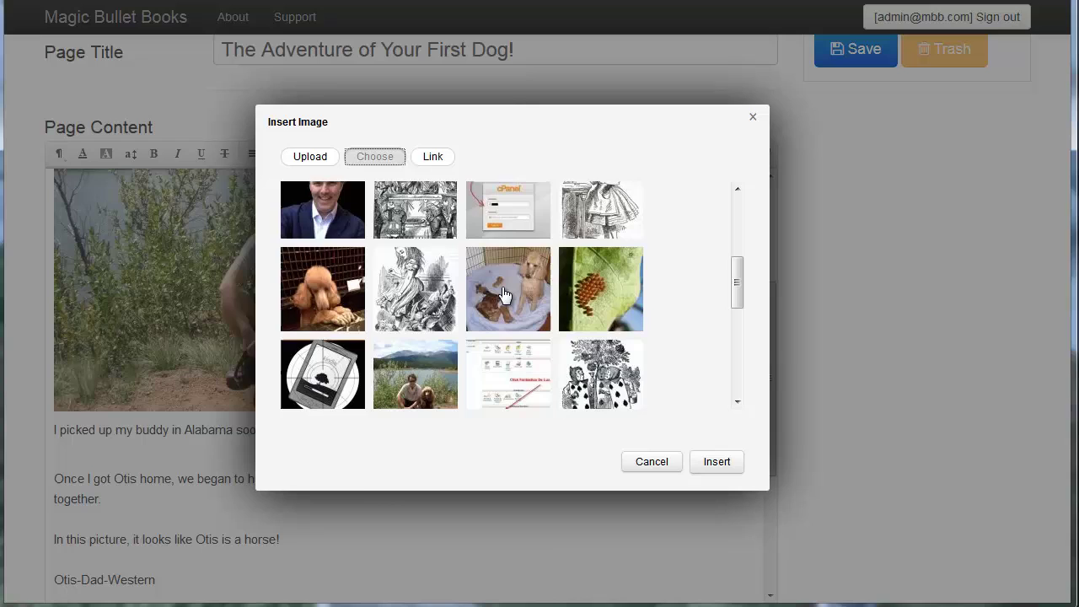
{"action": "left_click", "coordinate": [504, 294]}
{"action": "scroll", "coordinate": [640, 332], "scroll_direction": "down", "scroll_amount": 5}
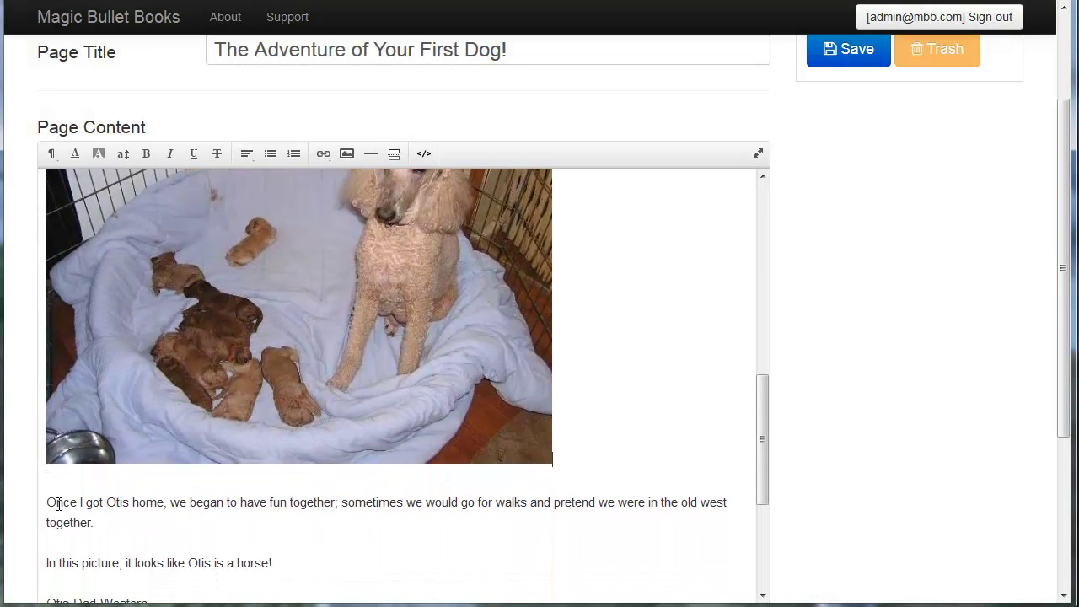
Put the Once paragraph on its own line and replace the Otis-Dad-Western placeholder with an empty line
{"action": "left_click", "coordinate": [48, 503]}
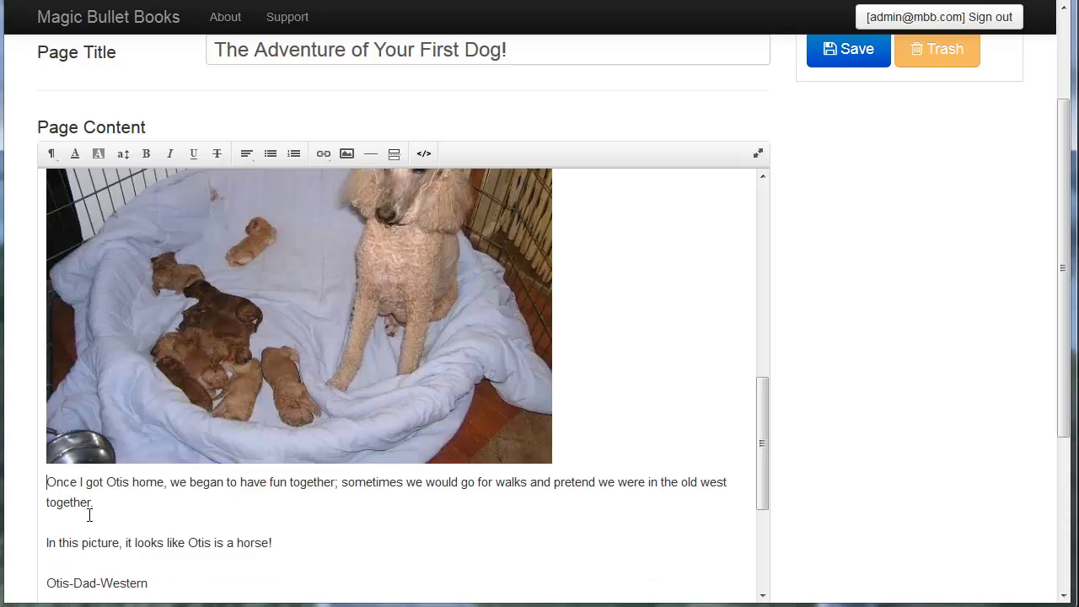
{"action": "key", "text": "BackSpace"}
{"action": "key", "text": "Return"}
{"action": "scroll", "coordinate": [176, 544], "scroll_direction": "down", "scroll_amount": 1}
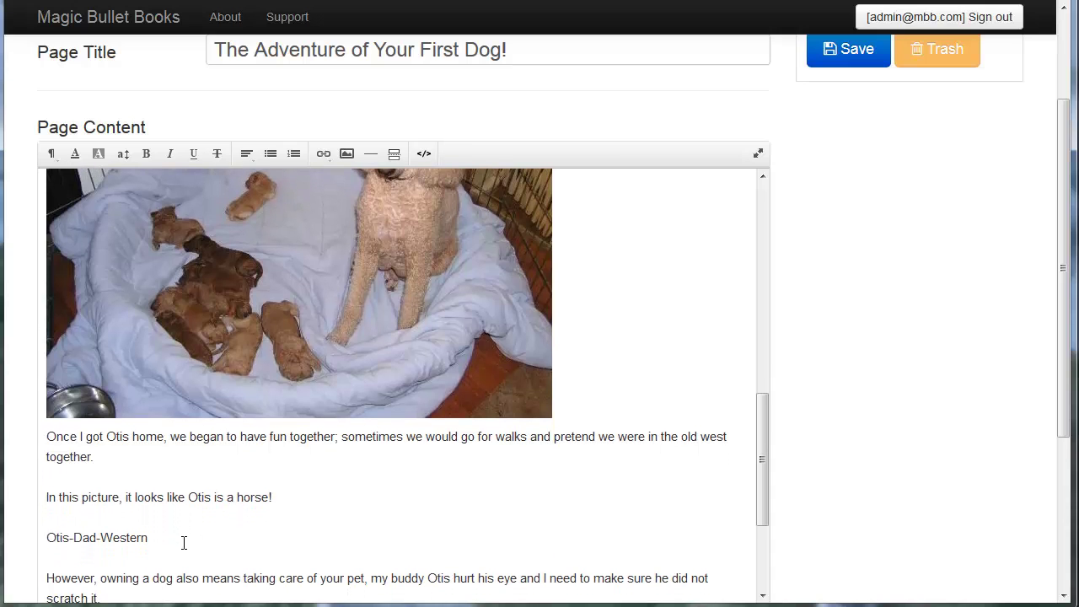
{"action": "key", "text": "BackSpace"}
{"action": "key", "text": "BackSpace"}
{"action": "key", "text": "BackSpace"}
{"action": "key", "text": "BackSpace"}
{"action": "key", "text": "BackSpace"}
{"action": "key", "text": "BackSpace"}
{"action": "key", "text": "BackSpace"}
{"action": "key", "text": "BackSpace"}
{"action": "key", "text": "BackSpace"}
{"action": "key", "text": "BackSpace"}
{"action": "key", "text": "BackSpace"}
{"action": "key", "text": "BackSpace"}
{"action": "key", "text": "BackSpace"}
{"action": "key", "text": "BackSpace"}
{"action": "key", "text": "BackSpace"}
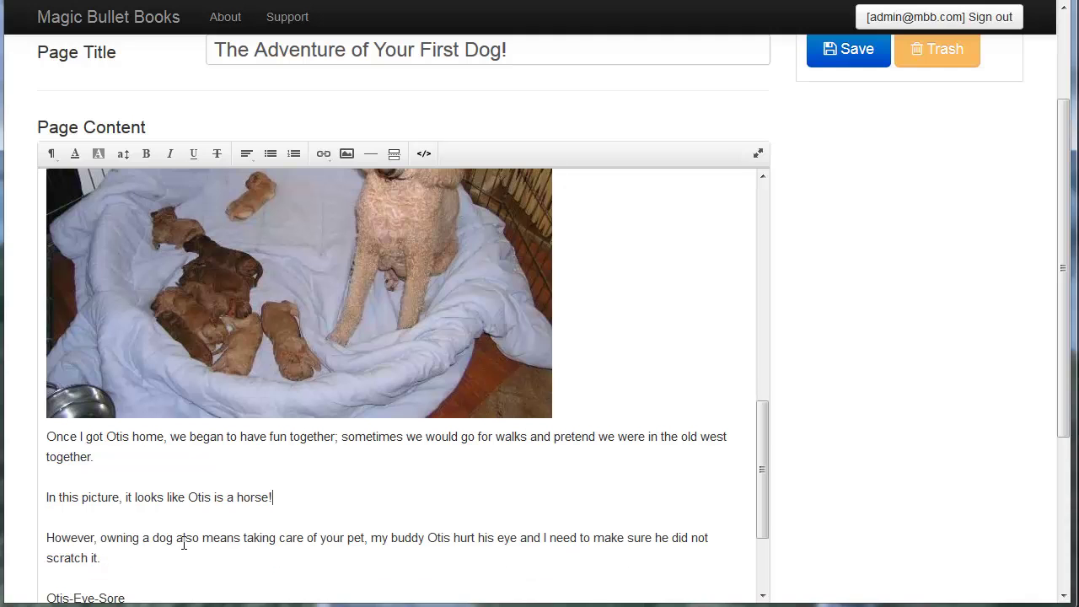
{"action": "key", "text": "Return"}
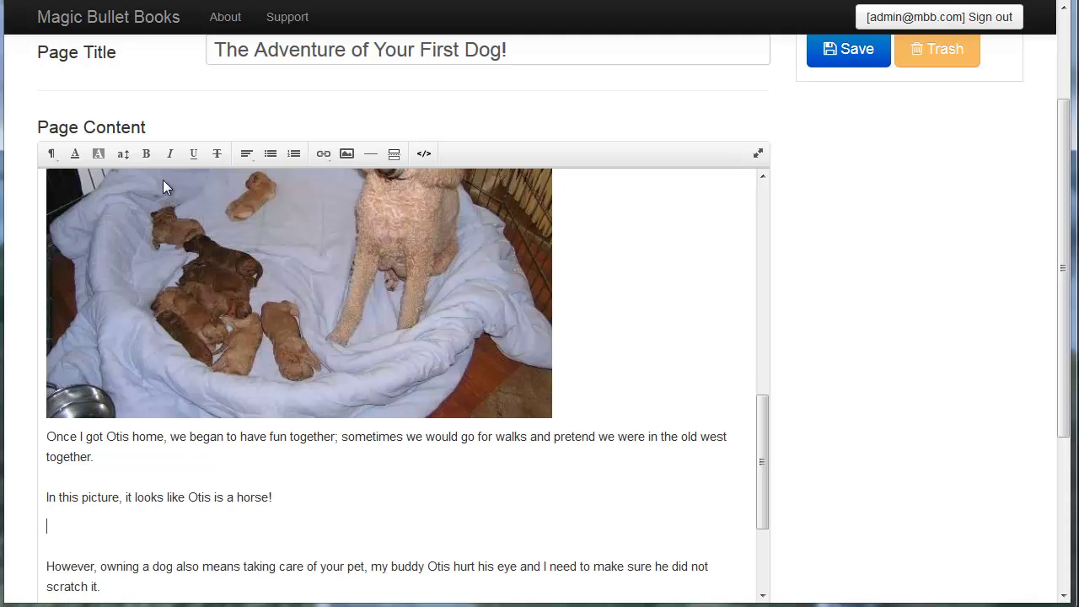
Insert the Otis mountain photo below the horse sentence and remove the blank line above 'However'
{"action": "left_click", "coordinate": [346, 153]}
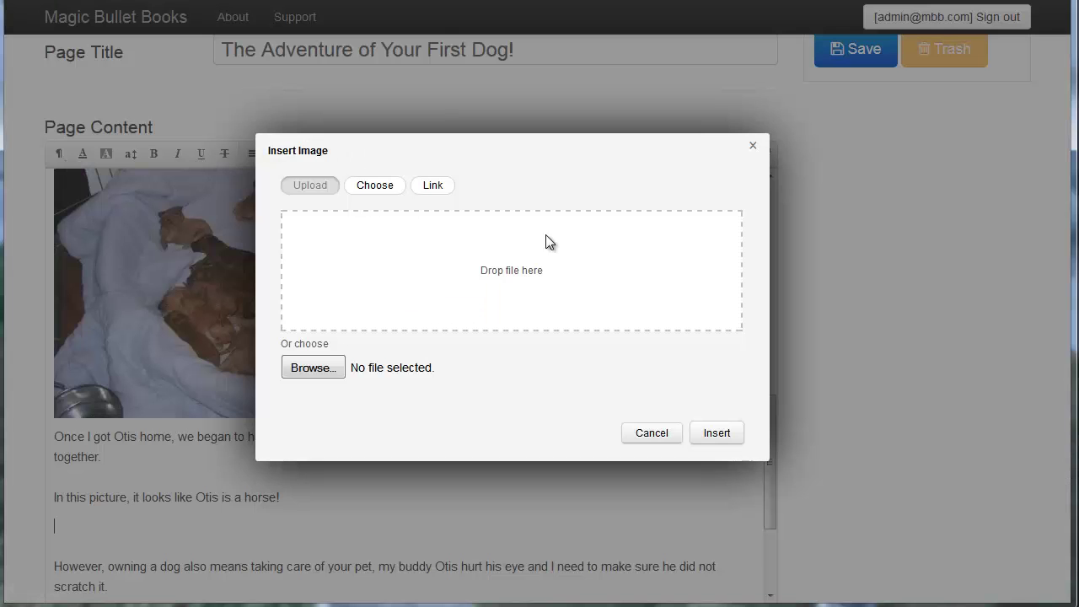
{"action": "left_click", "coordinate": [386, 192]}
{"action": "scroll", "coordinate": [600, 292], "scroll_direction": "down", "scroll_amount": 5}
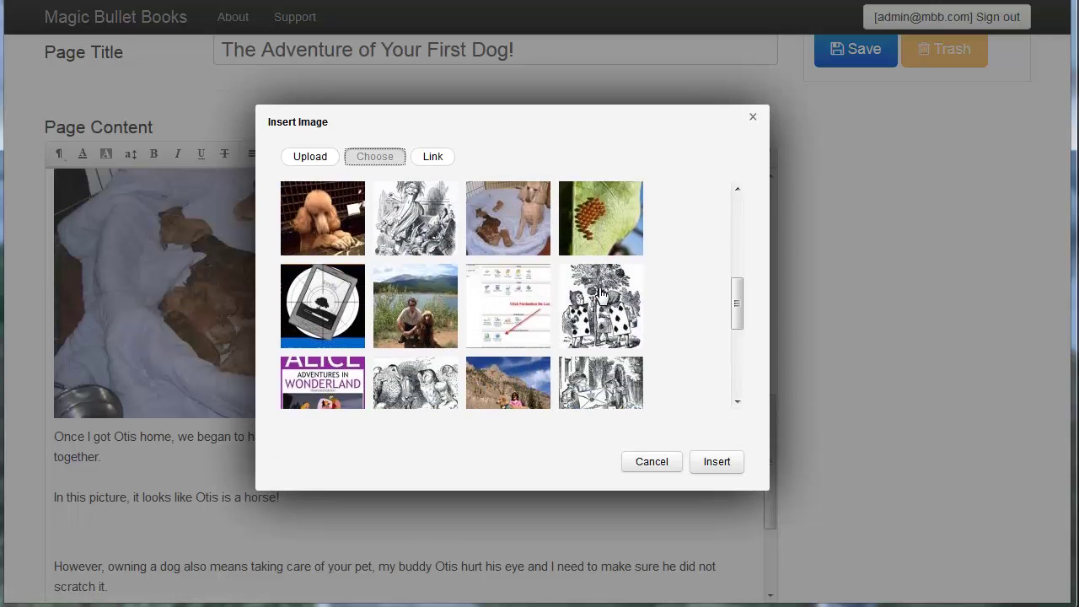
{"action": "scroll", "coordinate": [601, 292], "scroll_direction": "down", "scroll_amount": 4}
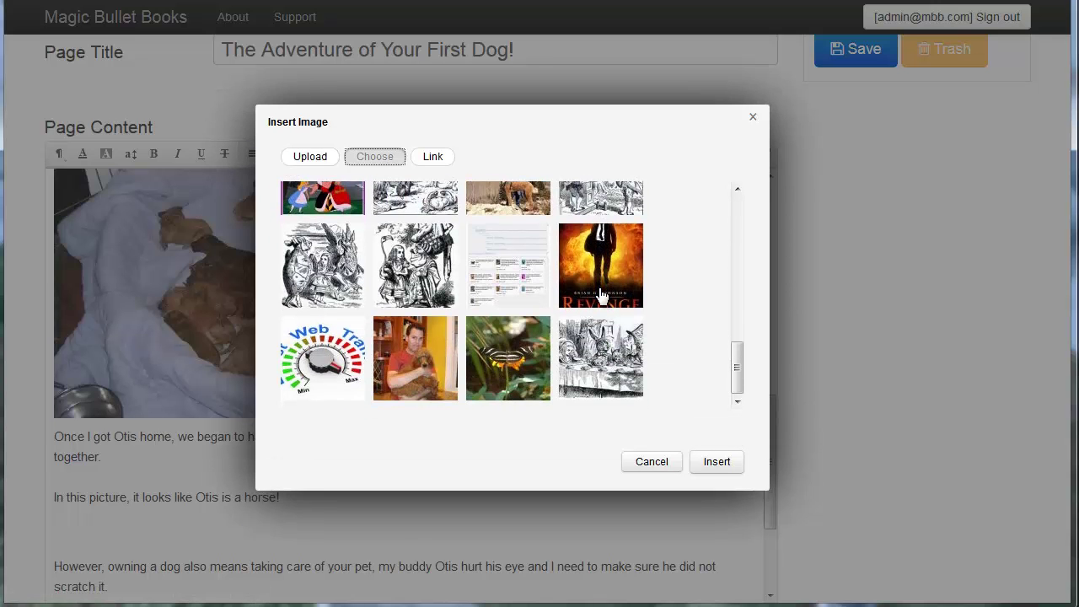
{"action": "scroll", "coordinate": [601, 292], "scroll_direction": "up", "scroll_amount": 3}
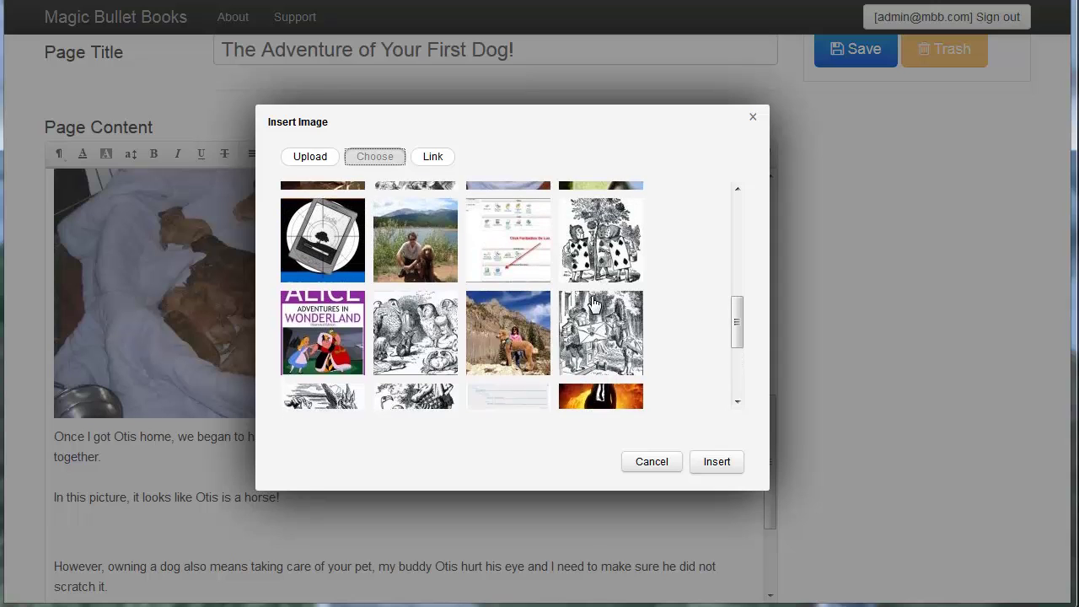
{"action": "double_click", "coordinate": [518, 361]}
{"action": "scroll", "coordinate": [567, 351], "scroll_direction": "down", "scroll_amount": 5}
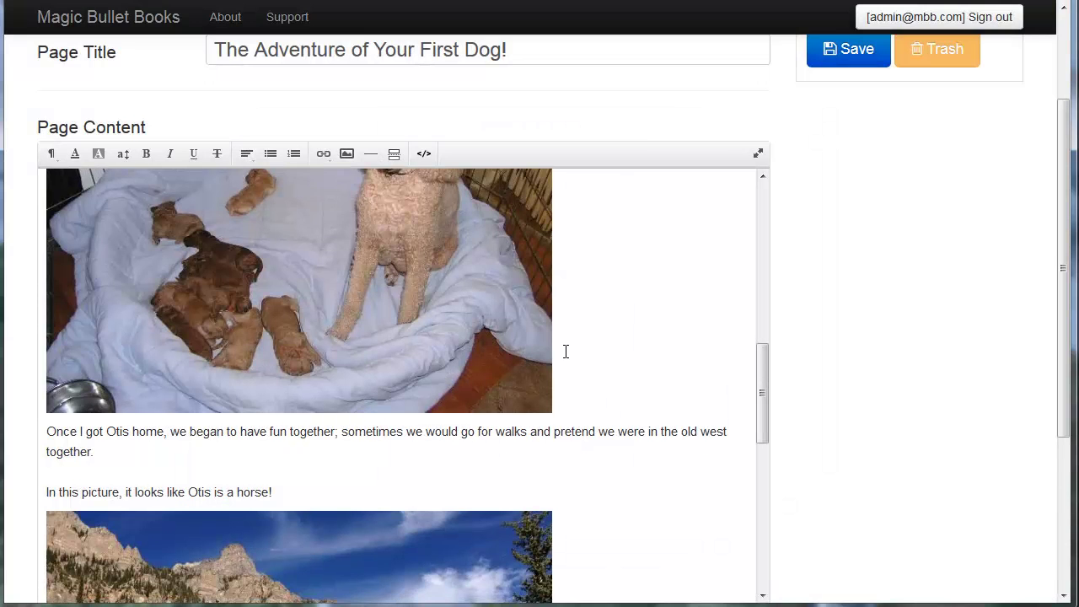
{"action": "scroll", "coordinate": [567, 350], "scroll_direction": "down", "scroll_amount": 3}
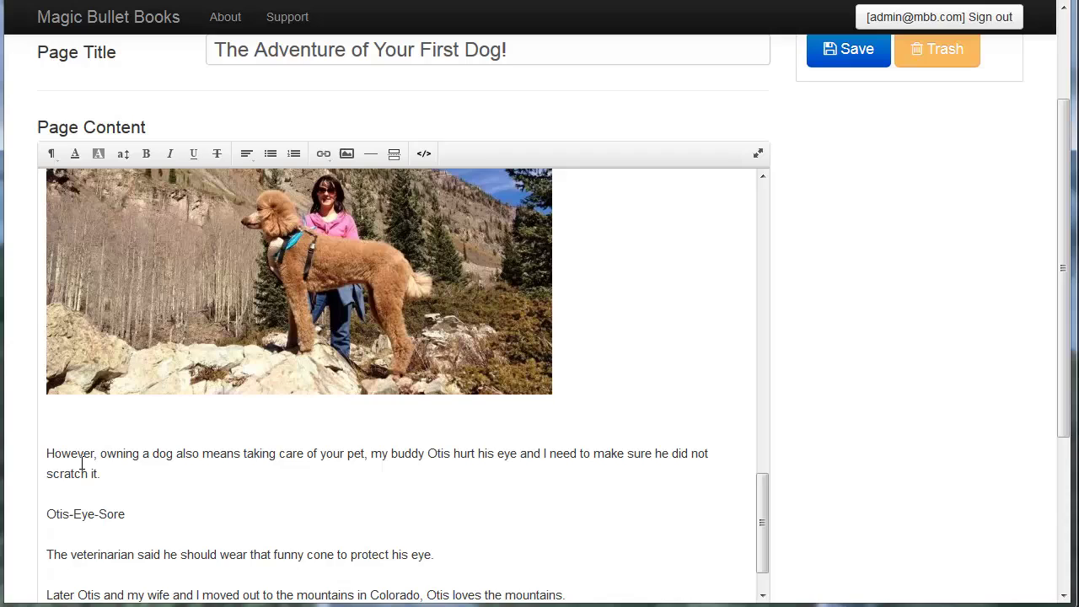
{"action": "left_click", "coordinate": [49, 454]}
{"action": "key", "text": "BackSpace"}
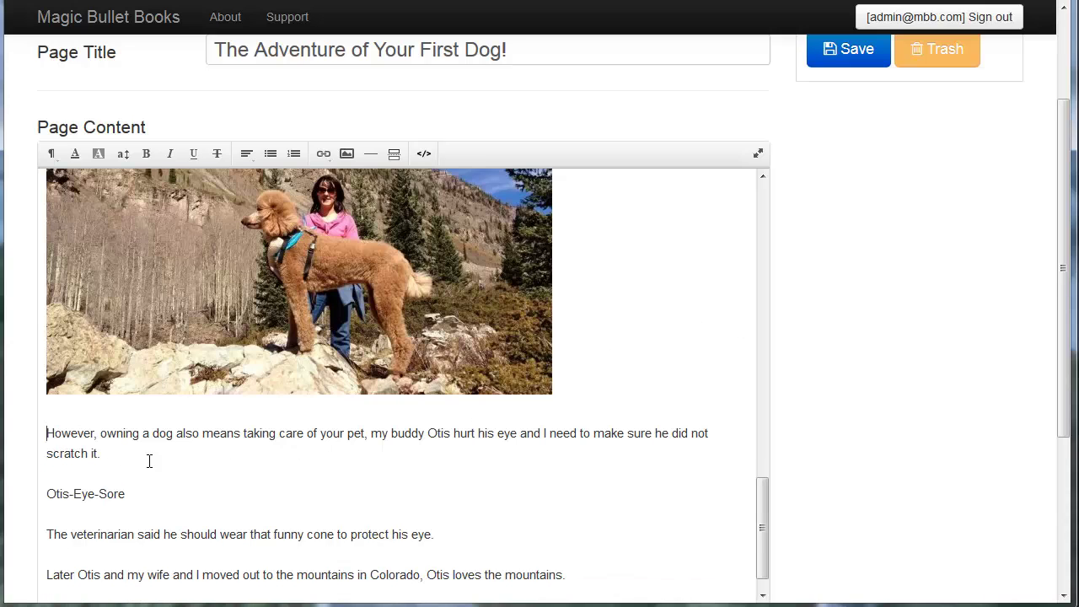
Delete the Otis-Eye-Sore line and make 'veterinarian said he should wear that' bold
{"action": "left_click_drag", "start_coordinate": [163, 497], "coordinate": [14, 499]}
{"action": "key", "text": "BackSpace"}
{"action": "key", "text": "BackSpace"}
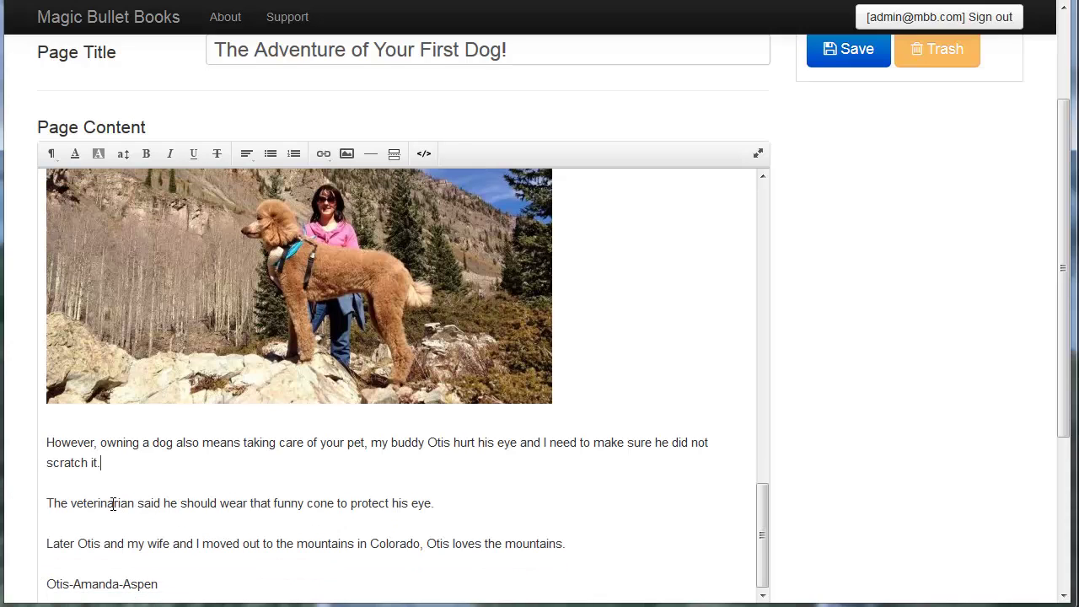
{"action": "double_click", "coordinate": [113, 504]}
{"action": "left_click_drag", "start_coordinate": [113, 504], "coordinate": [254, 507]}
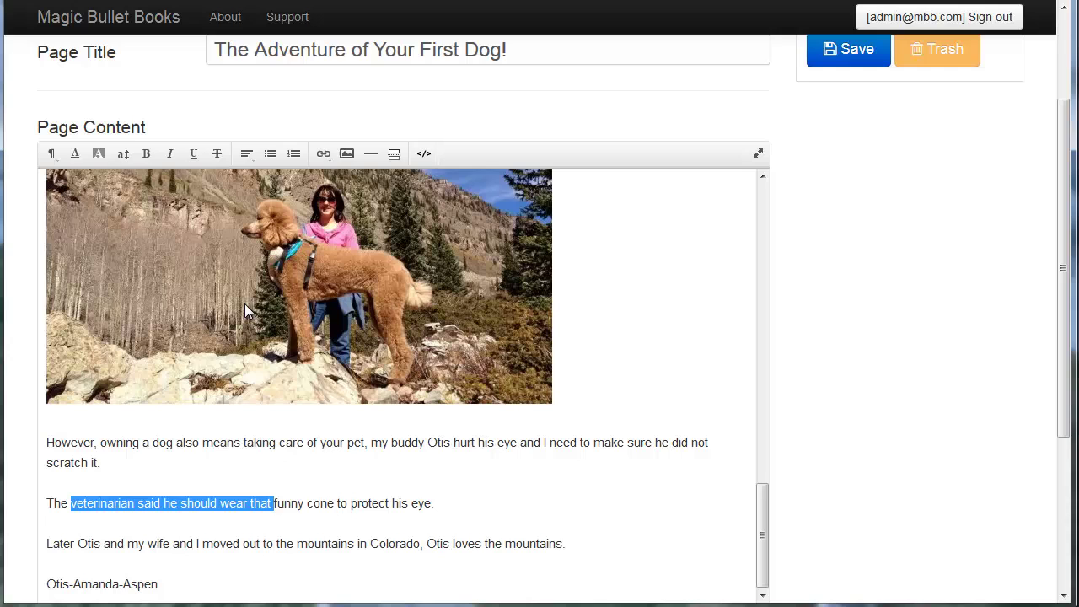
{"action": "left_click", "coordinate": [146, 153]}
{"action": "left_click", "coordinate": [395, 502]}
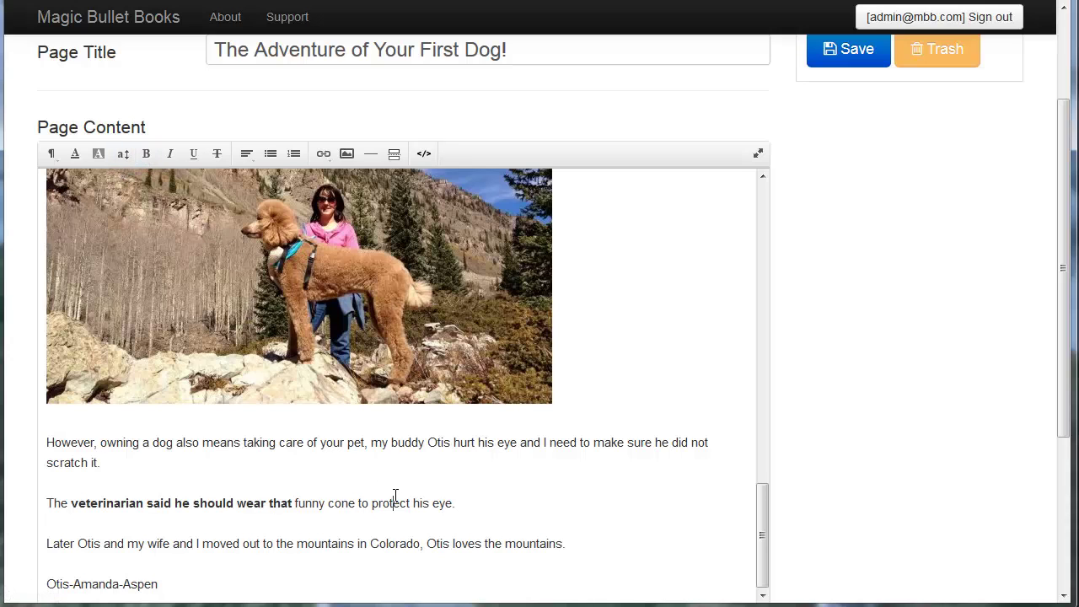
Remove the two closing paragraphs, leaving one empty line after the final sentence, and save the page
{"action": "scroll", "coordinate": [496, 441], "scroll_direction": "down", "scroll_amount": 3}
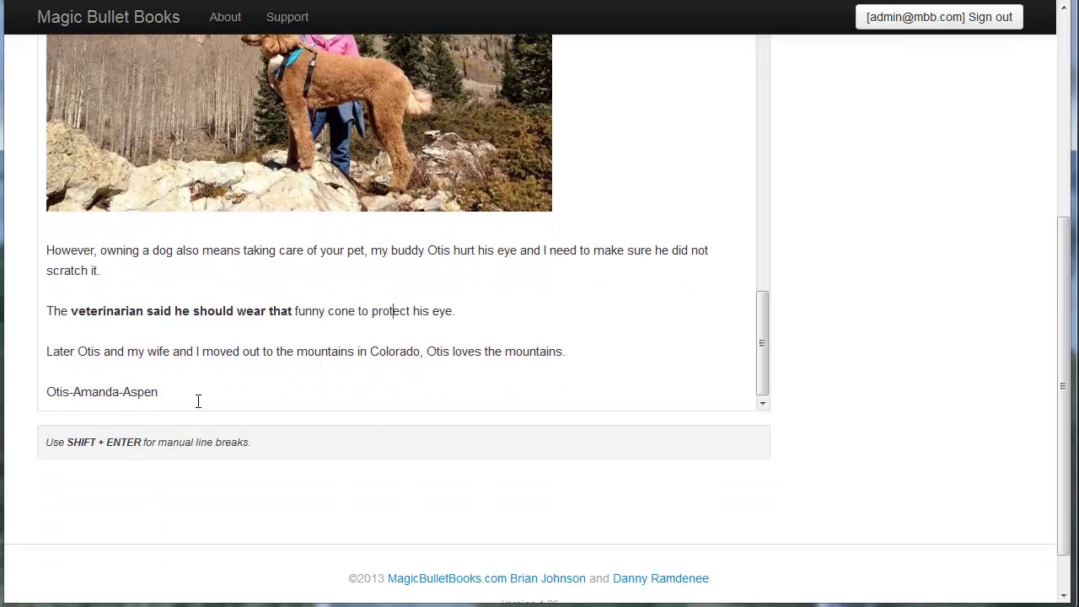
{"action": "left_click_drag", "start_coordinate": [197, 396], "coordinate": [40, 355]}
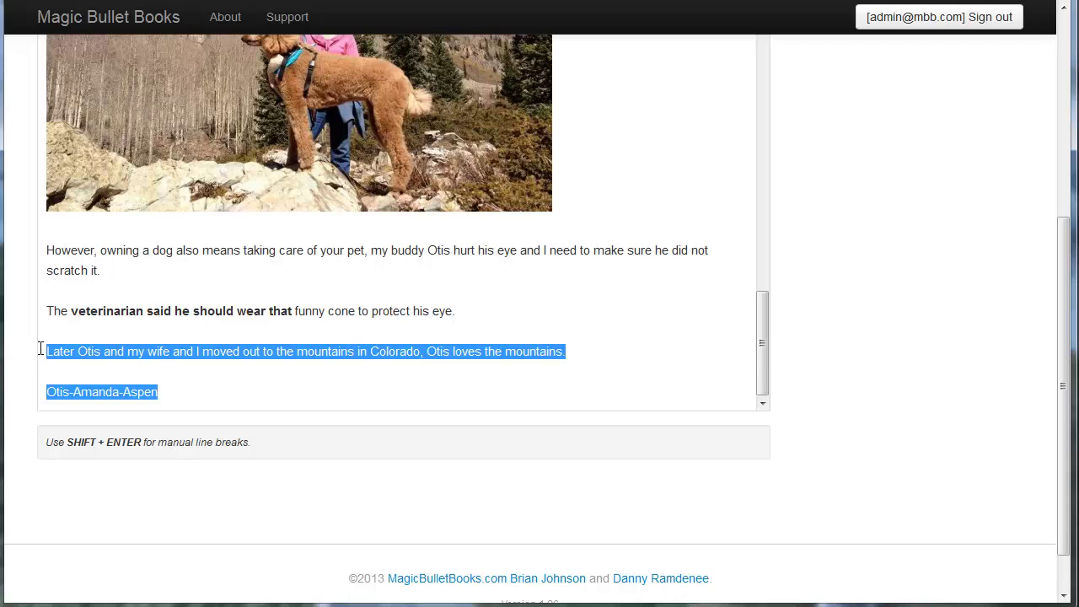
{"action": "key", "text": "Delete"}
{"action": "key", "text": "BackSpace"}
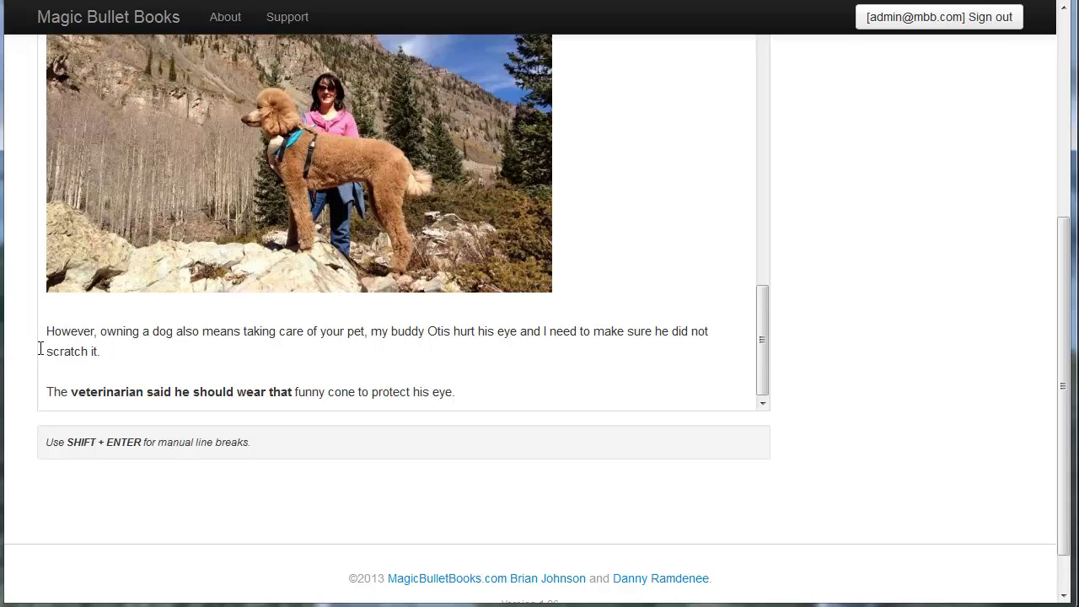
{"action": "key", "text": "Return"}
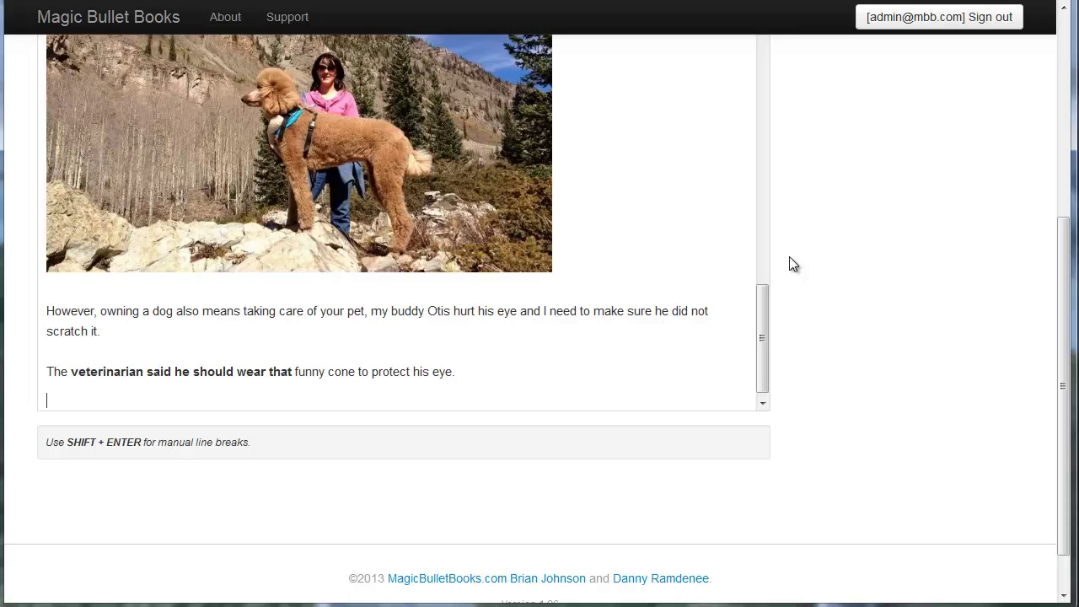
{"action": "scroll", "coordinate": [857, 274], "scroll_direction": "up", "scroll_amount": 5}
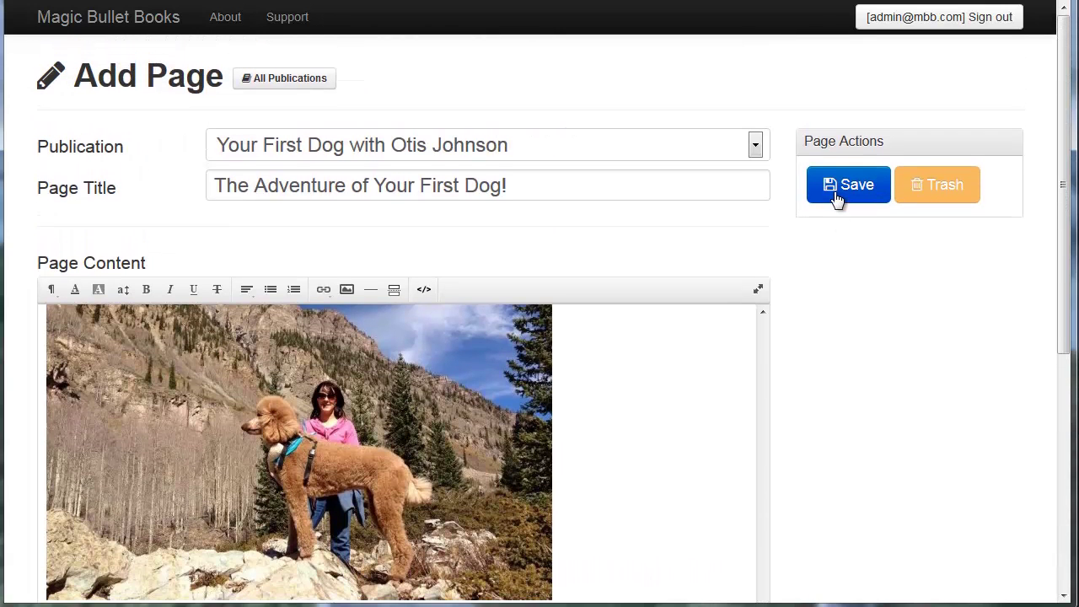
{"action": "left_click", "coordinate": [836, 199]}
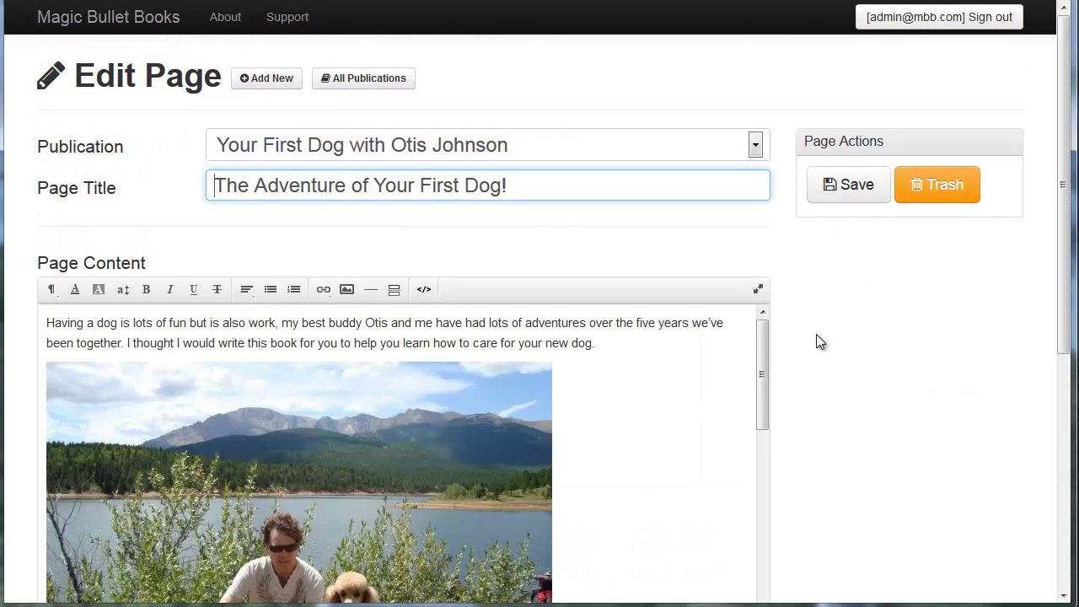
{"action": "scroll", "coordinate": [818, 342], "scroll_direction": "down", "scroll_amount": 5}
{"action": "scroll", "coordinate": [829, 354], "scroll_direction": "up", "scroll_amount": 5}
From All Publications, show the pages of 'Your First Dog with Otis Johnson' and go to its Publish page
{"action": "left_click", "coordinate": [367, 80]}
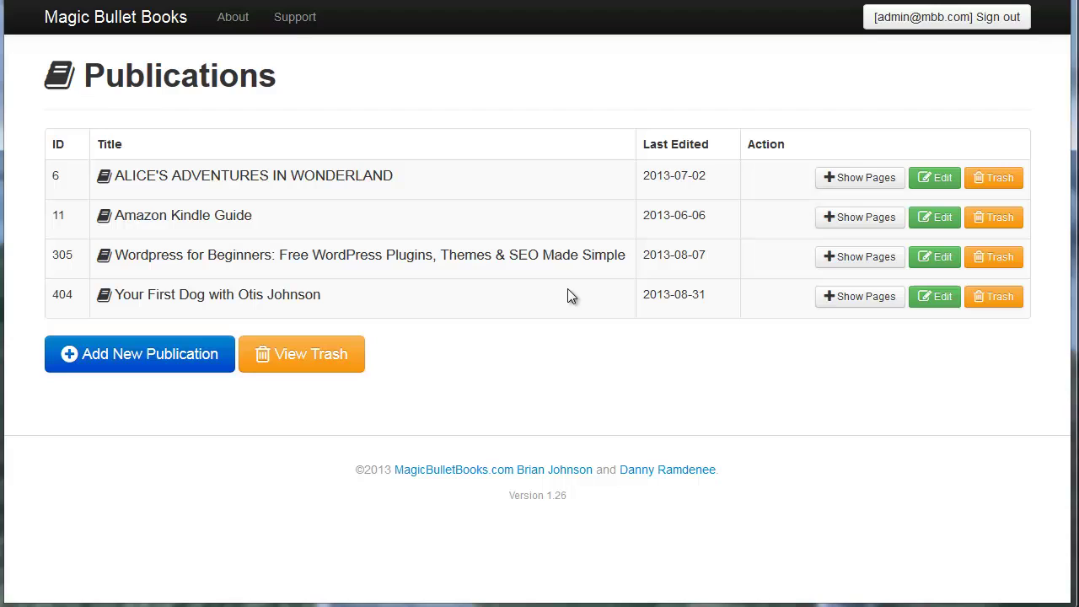
{"action": "left_click", "coordinate": [862, 300]}
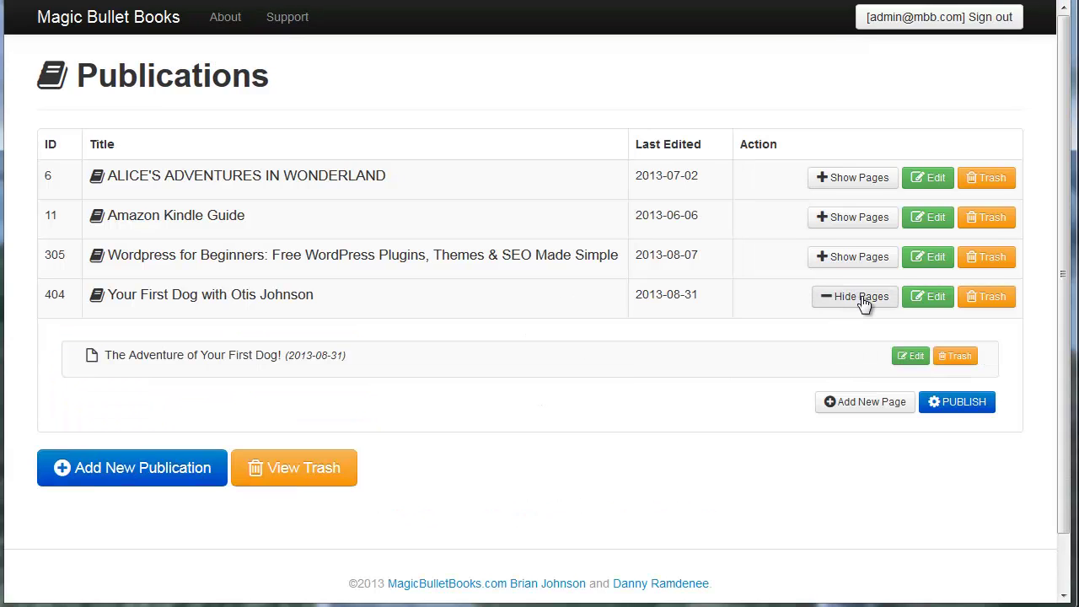
{"action": "left_click", "coordinate": [960, 403]}
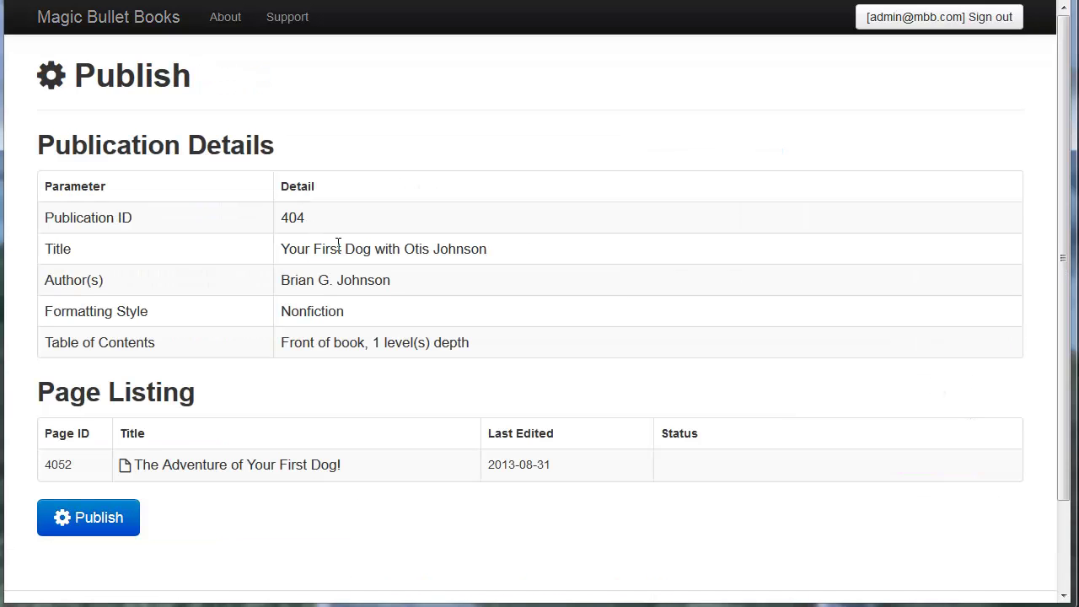
{"action": "scroll", "coordinate": [442, 282], "scroll_direction": "down", "scroll_amount": 3}
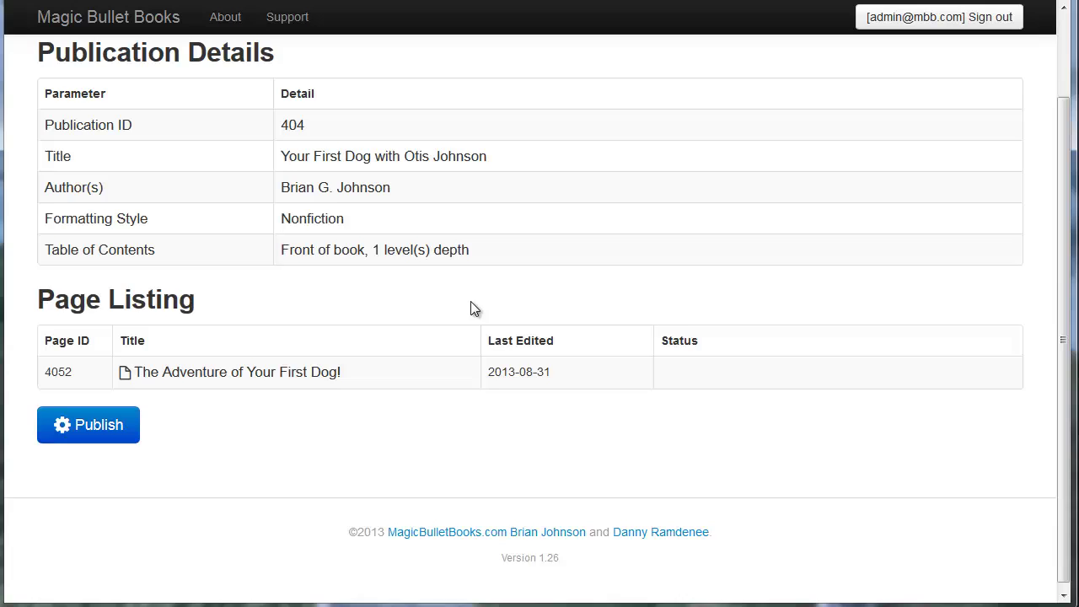
{"action": "scroll", "coordinate": [472, 309], "scroll_direction": "up", "scroll_amount": 3}
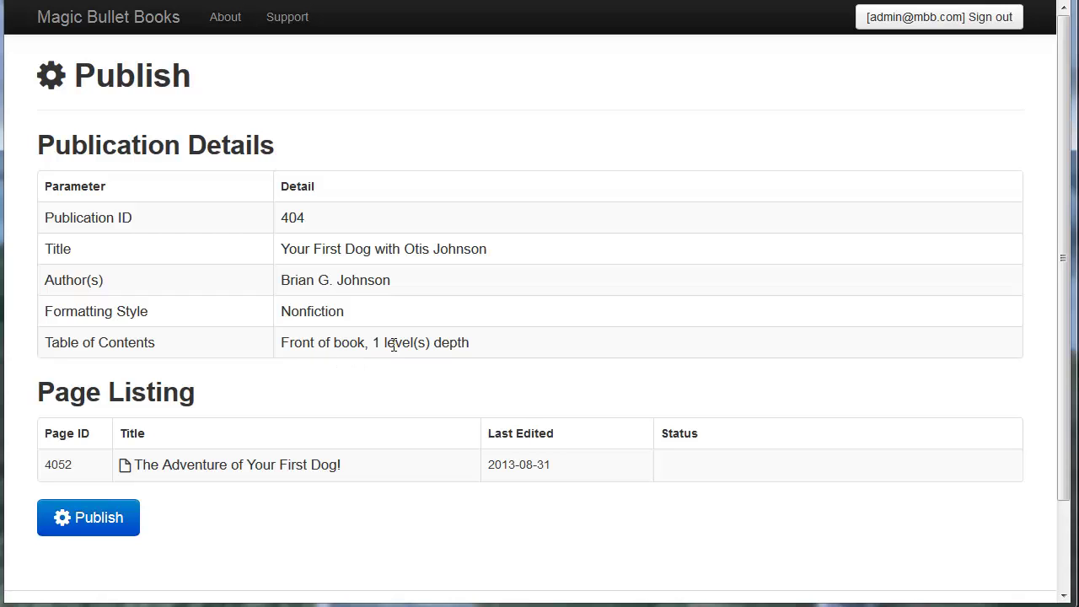
{"action": "scroll", "coordinate": [396, 336], "scroll_direction": "down", "scroll_amount": 2}
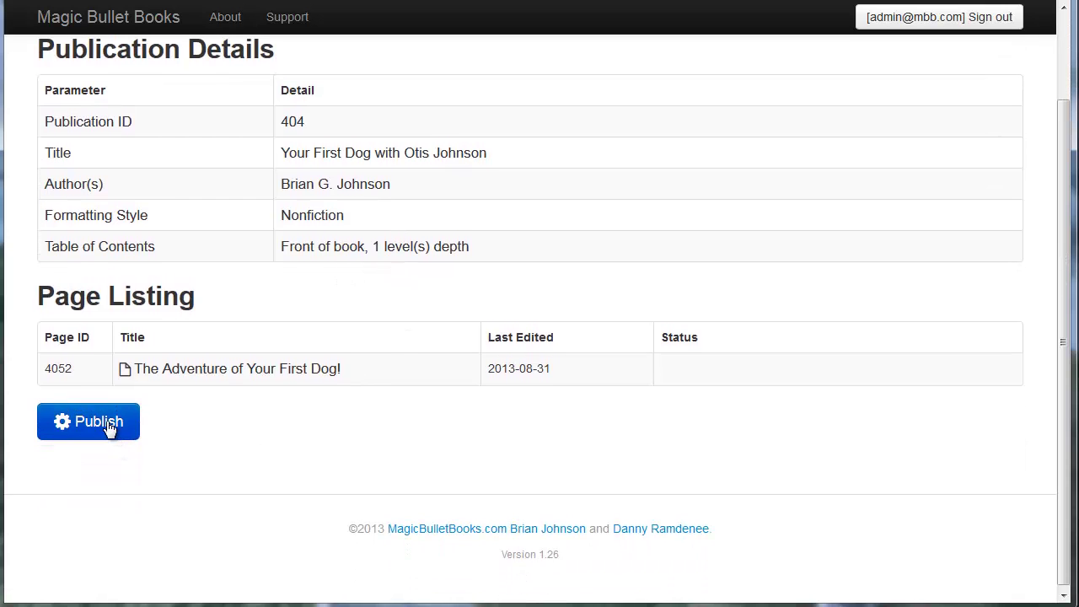
Compile the publication and review its HTML preview: title page, contents and illustrated chapter
{"action": "left_click", "coordinate": [106, 427]}
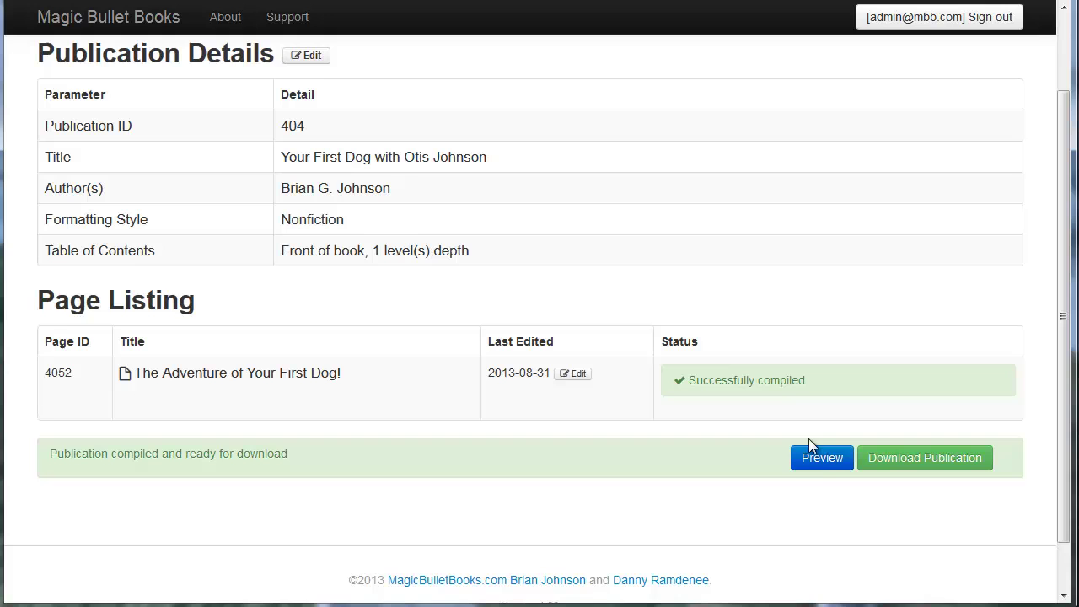
{"action": "left_click", "coordinate": [822, 459]}
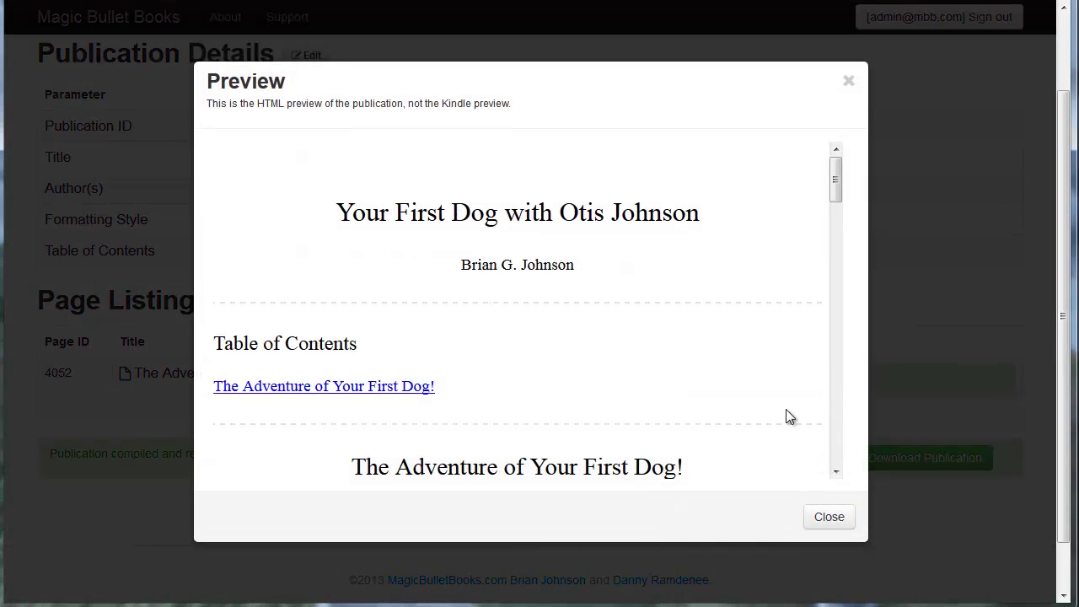
{"action": "scroll", "coordinate": [568, 261], "scroll_direction": "down", "scroll_amount": 1}
{"action": "scroll", "coordinate": [568, 261], "scroll_direction": "up", "scroll_amount": 1}
{"action": "scroll", "coordinate": [568, 253], "scroll_direction": "down", "scroll_amount": 2}
{"action": "scroll", "coordinate": [568, 210], "scroll_direction": "up", "scroll_amount": 2}
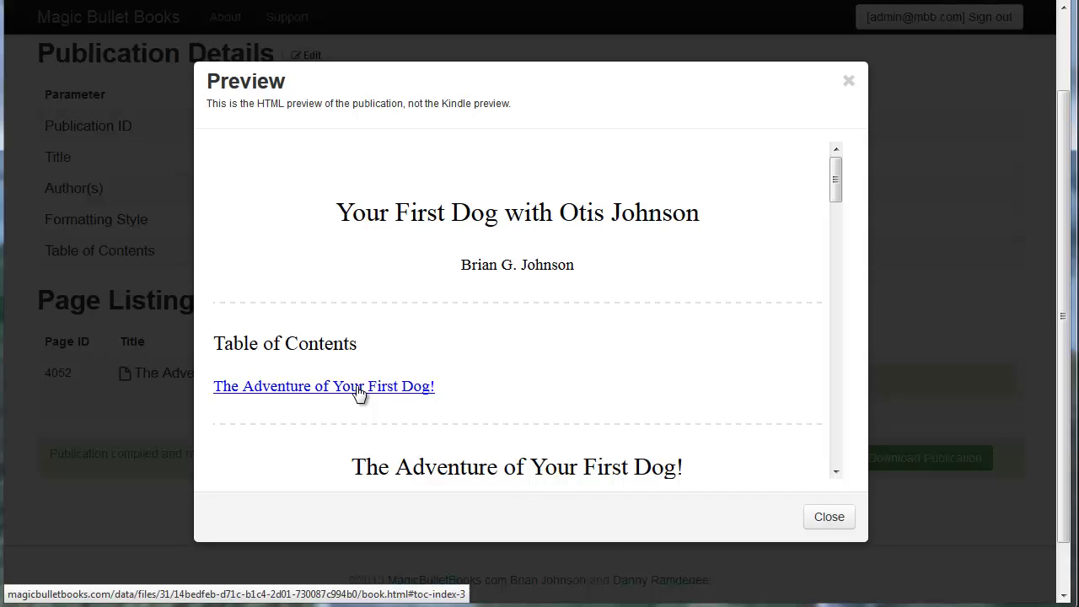
{"action": "scroll", "coordinate": [607, 312], "scroll_direction": "down", "scroll_amount": 3}
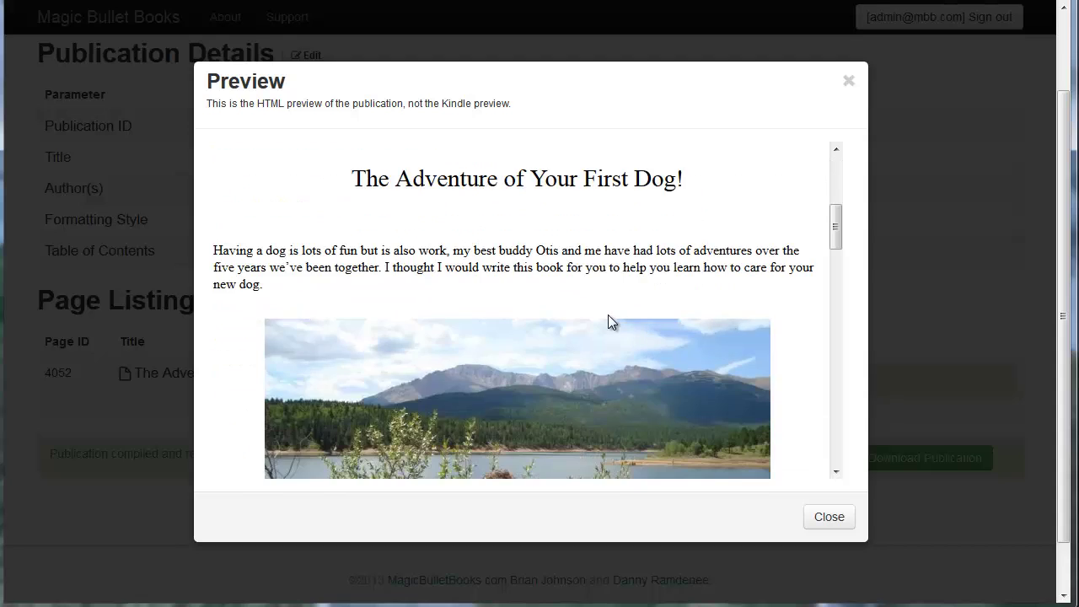
{"action": "scroll", "coordinate": [608, 316], "scroll_direction": "down", "scroll_amount": 6}
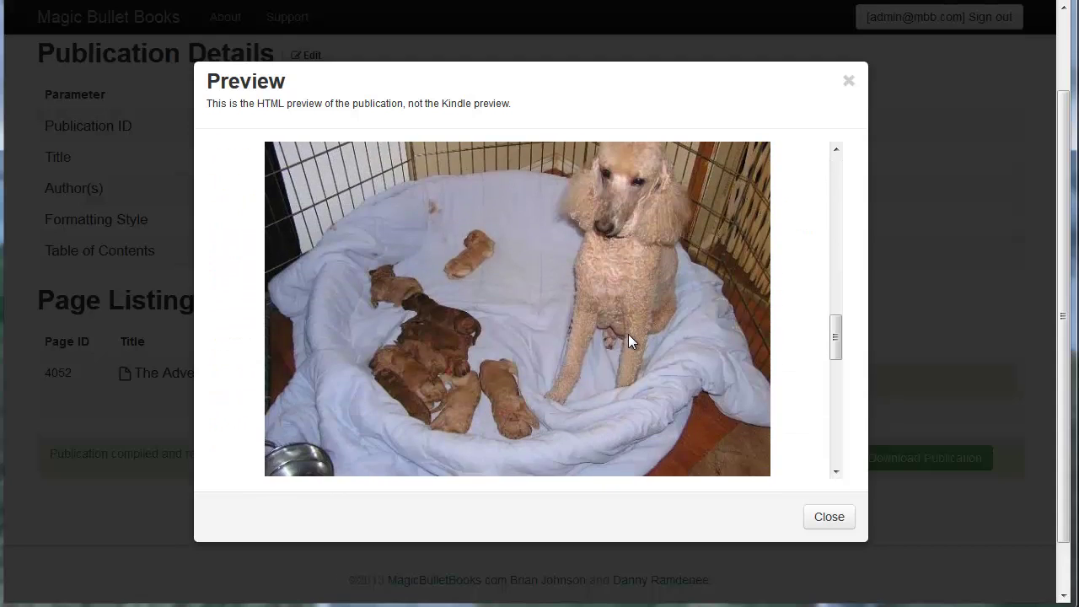
{"action": "scroll", "coordinate": [628, 334], "scroll_direction": "down", "scroll_amount": 6}
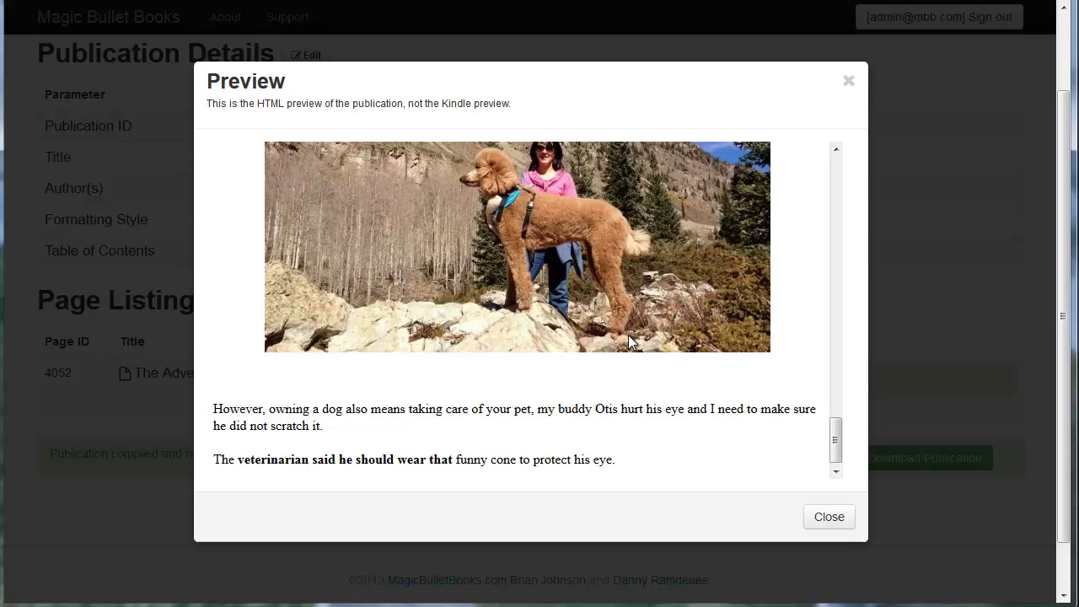
Close the preview and save the compiled publication to disk as book.zip
{"action": "left_click", "coordinate": [828, 517]}
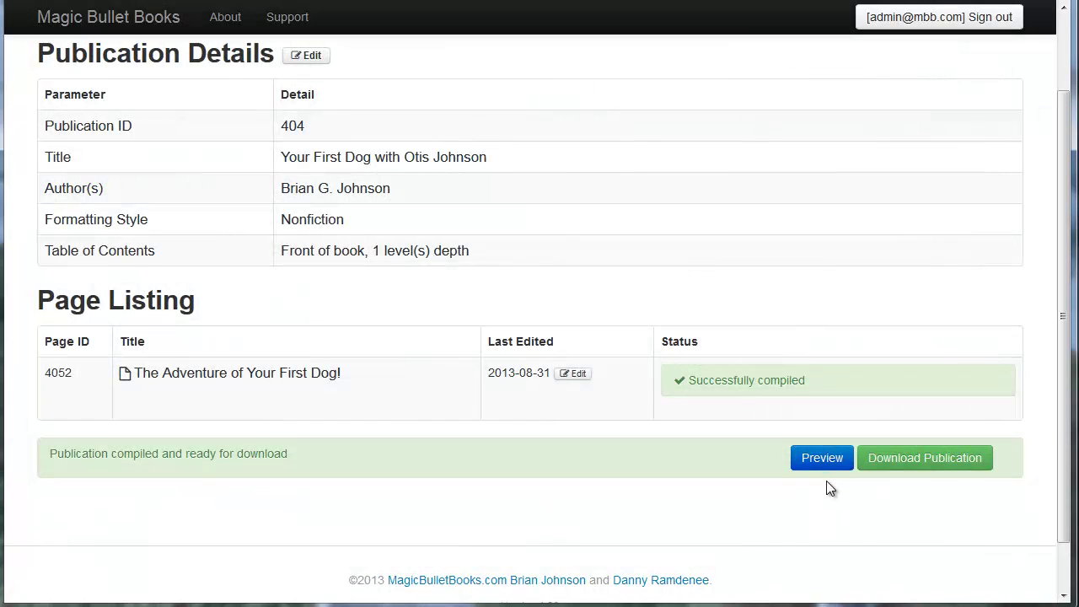
{"action": "left_click", "coordinate": [916, 464]}
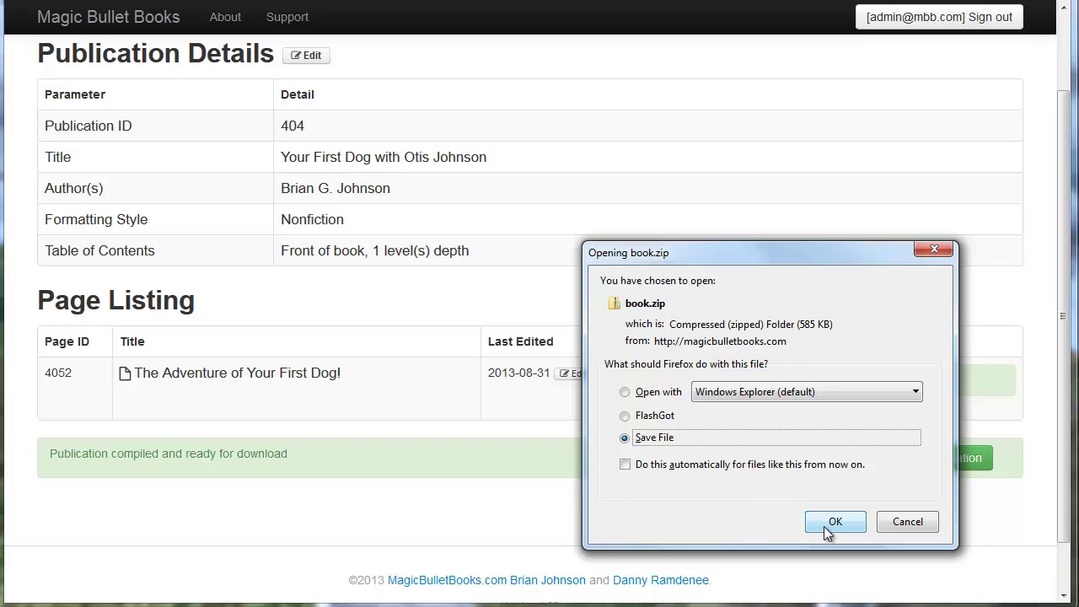
{"action": "left_click", "coordinate": [835, 522]}
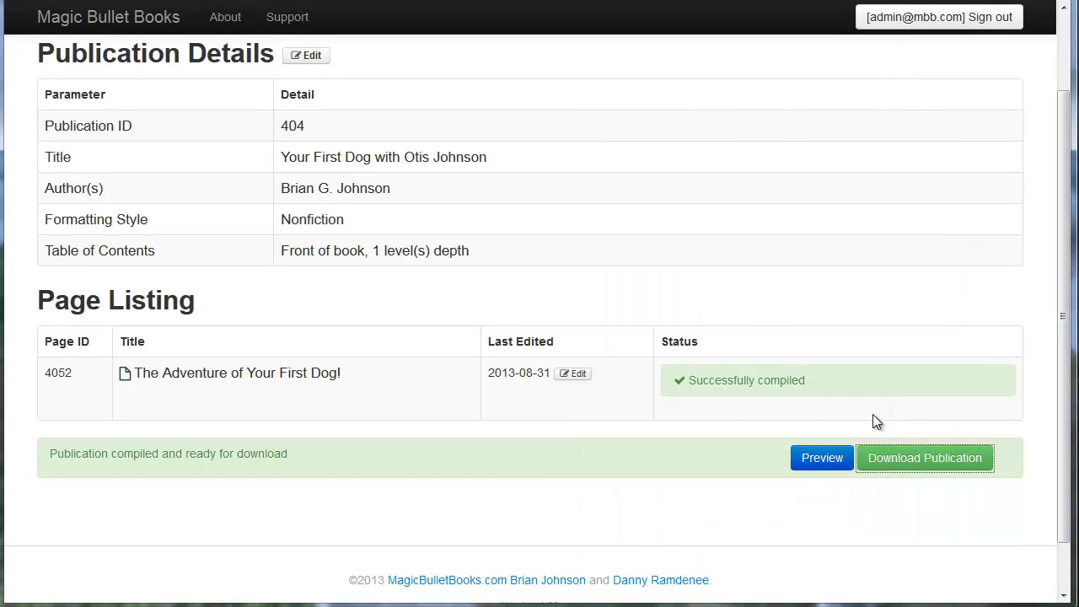